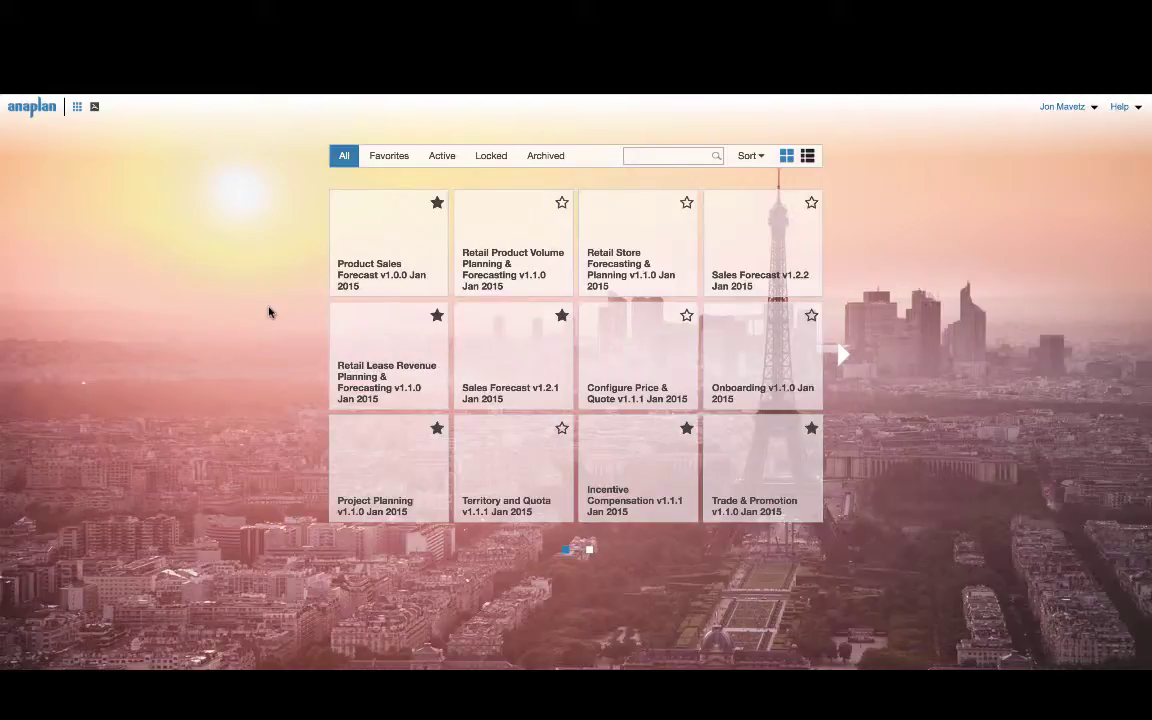
# Open the Retail Store Forecasting & Planning v1.1.0 model and read through its Application Setup instructions.
pyautogui.click(608, 257)
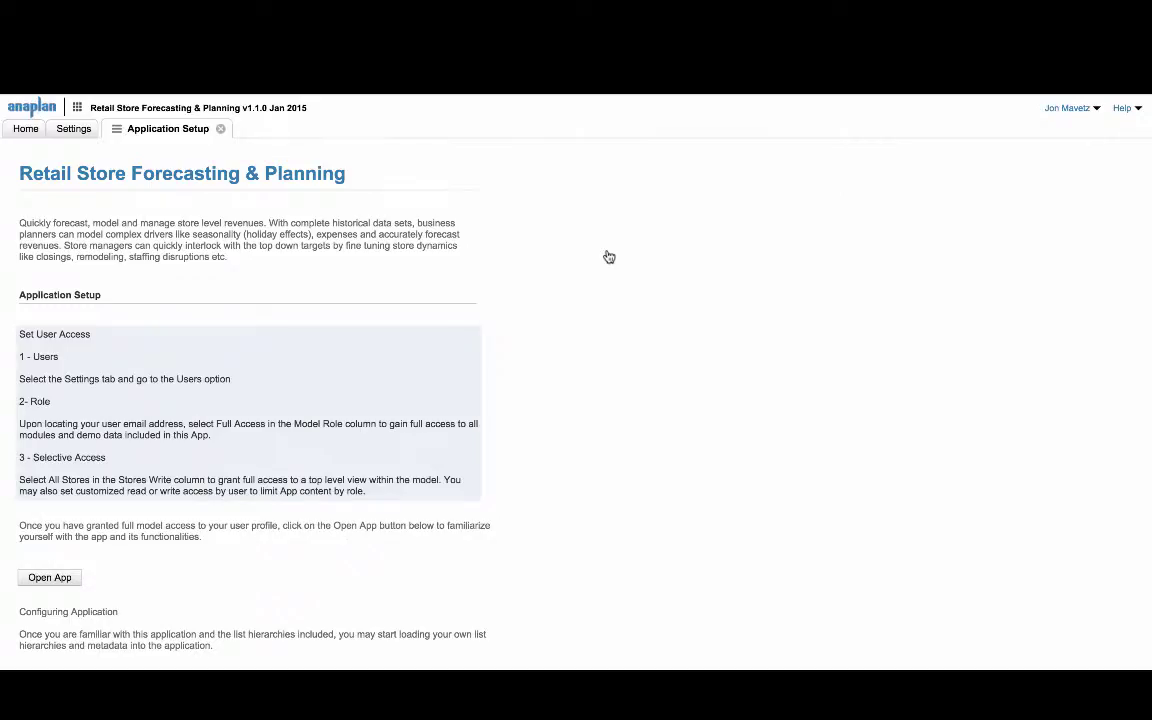
pyautogui.press('XF86AudioRaiseVolume')
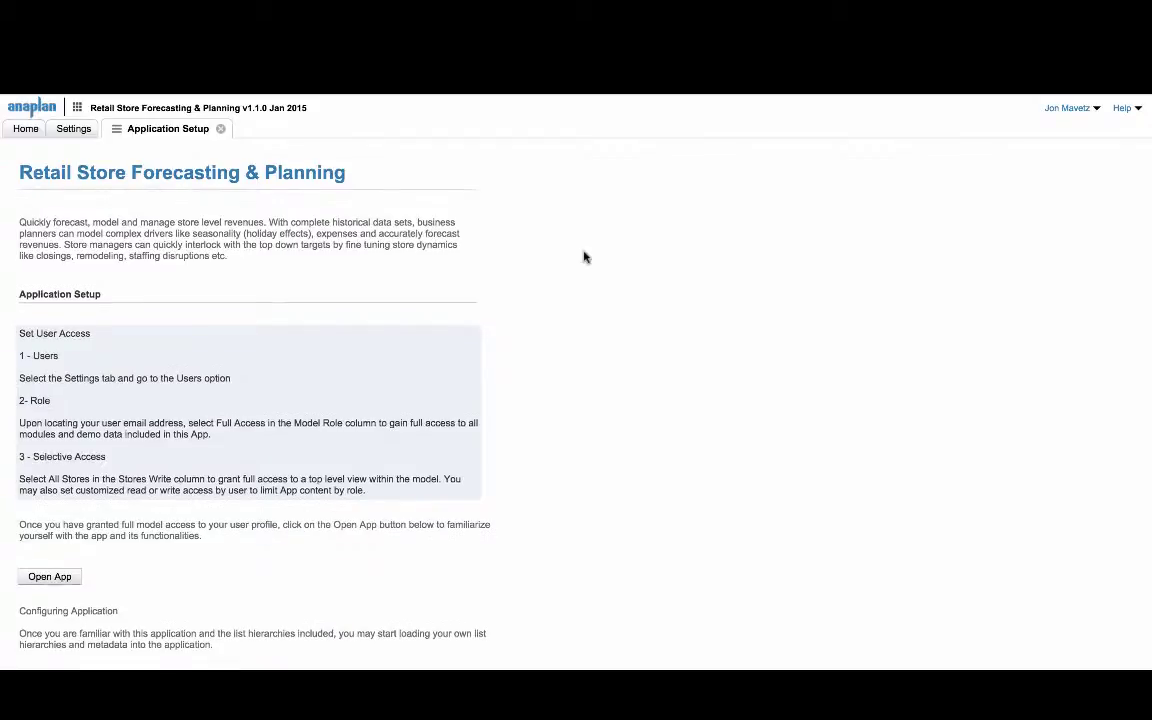
pyautogui.scroll(-3, 585, 257)
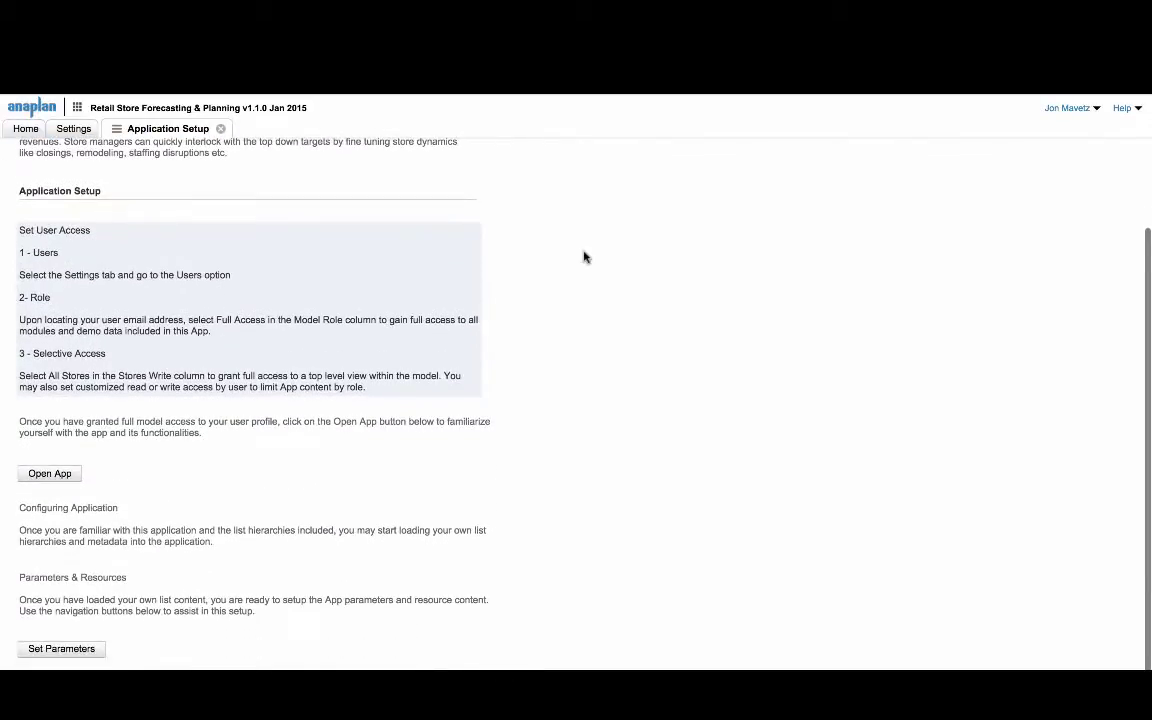
pyautogui.scroll(3, 585, 257)
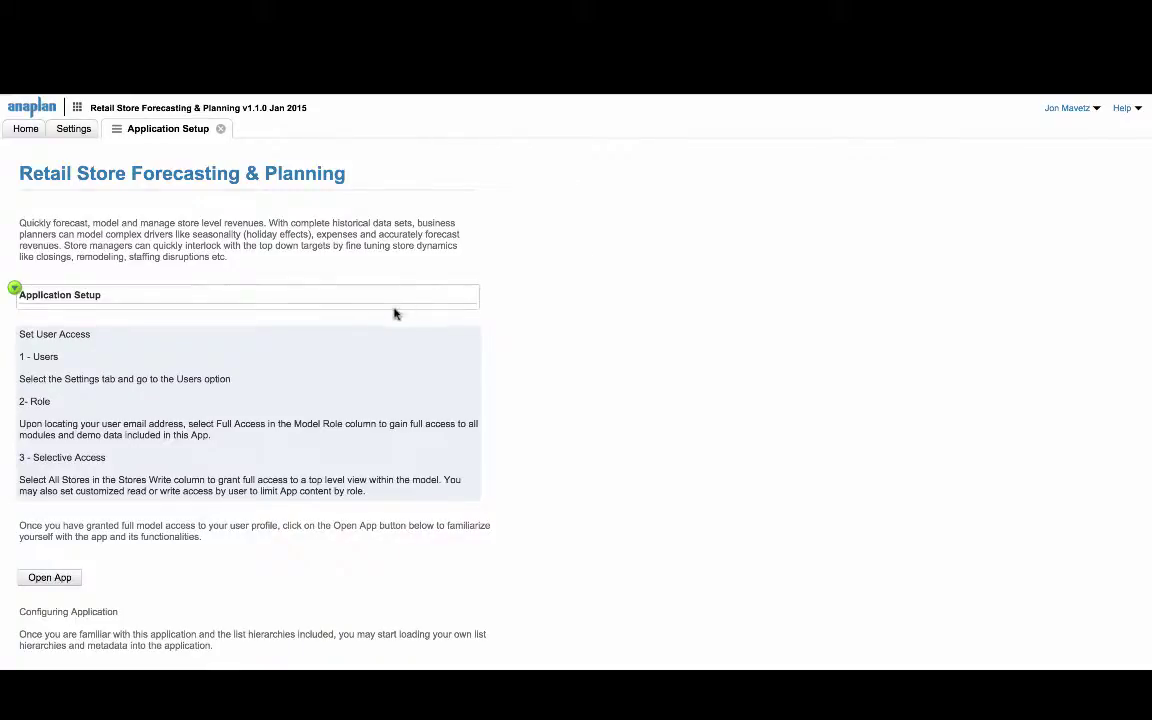
# Open the model's Users settings and check the signed-in user's Model Role and Stores Write selection.
pyautogui.click(76, 131)
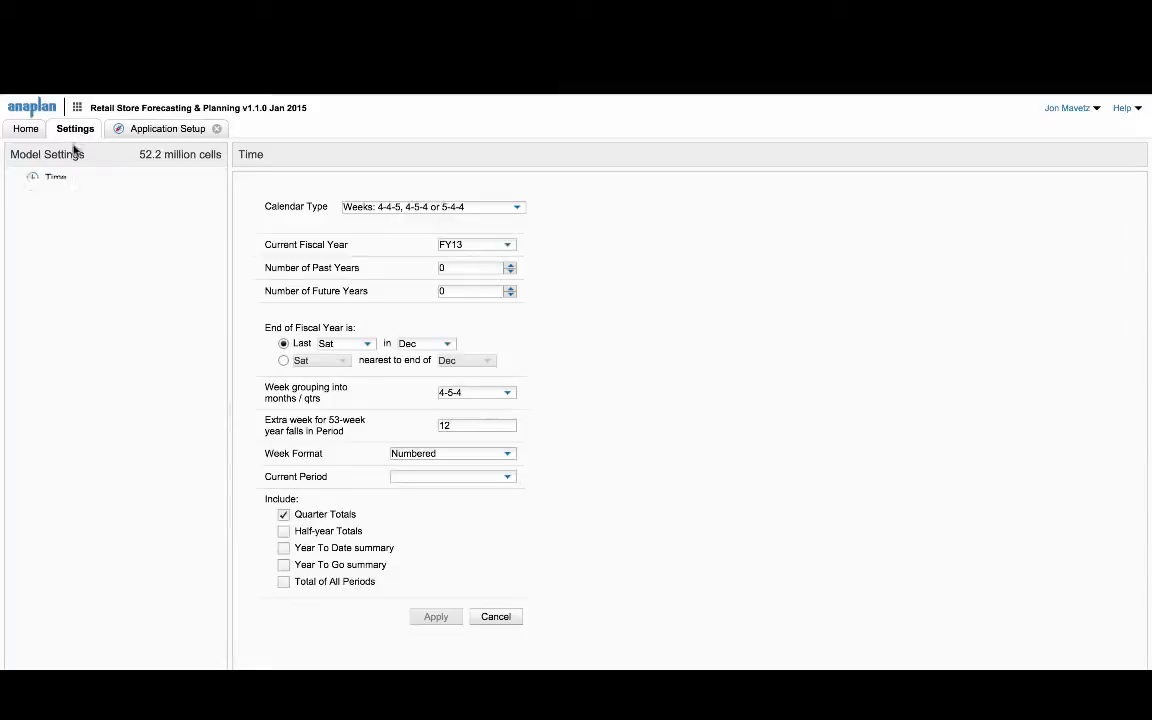
pyautogui.click(58, 211)
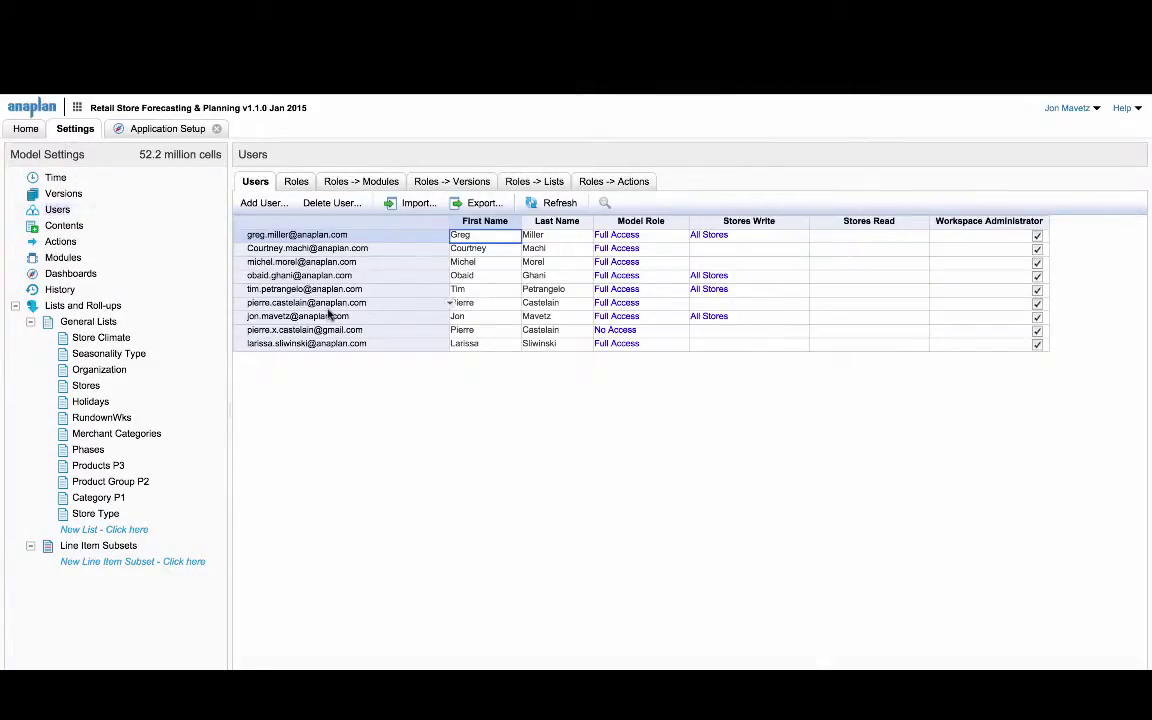
pyautogui.click(652, 317)
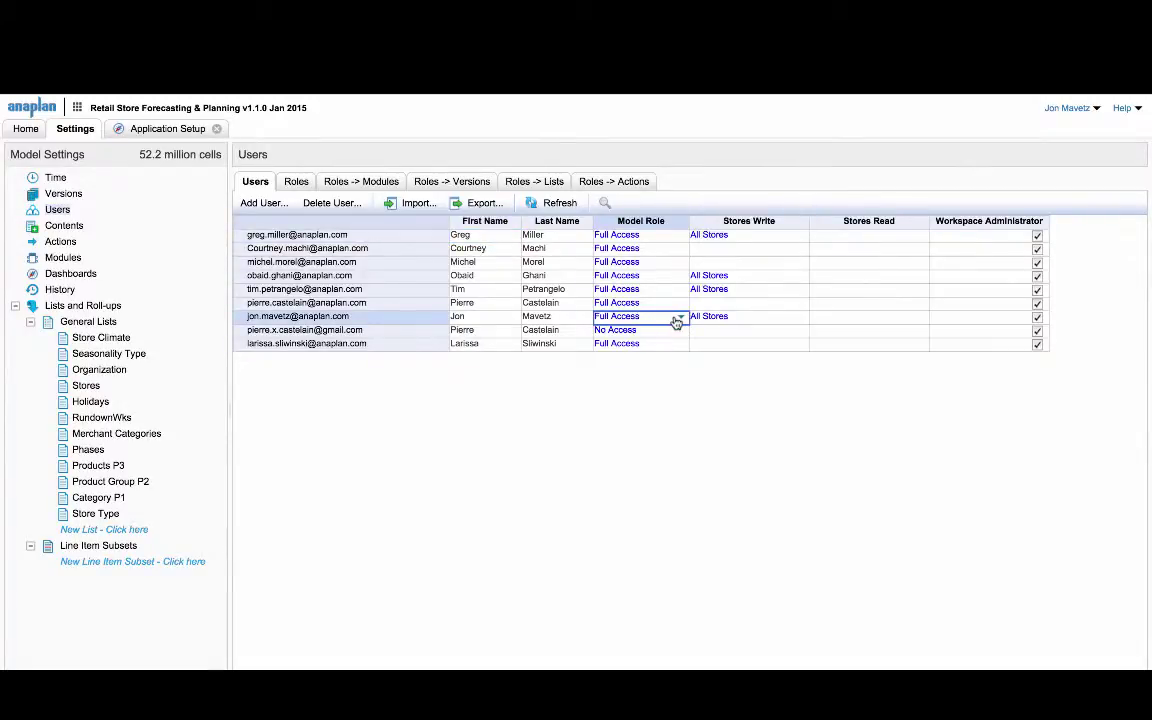
pyautogui.click(793, 322)
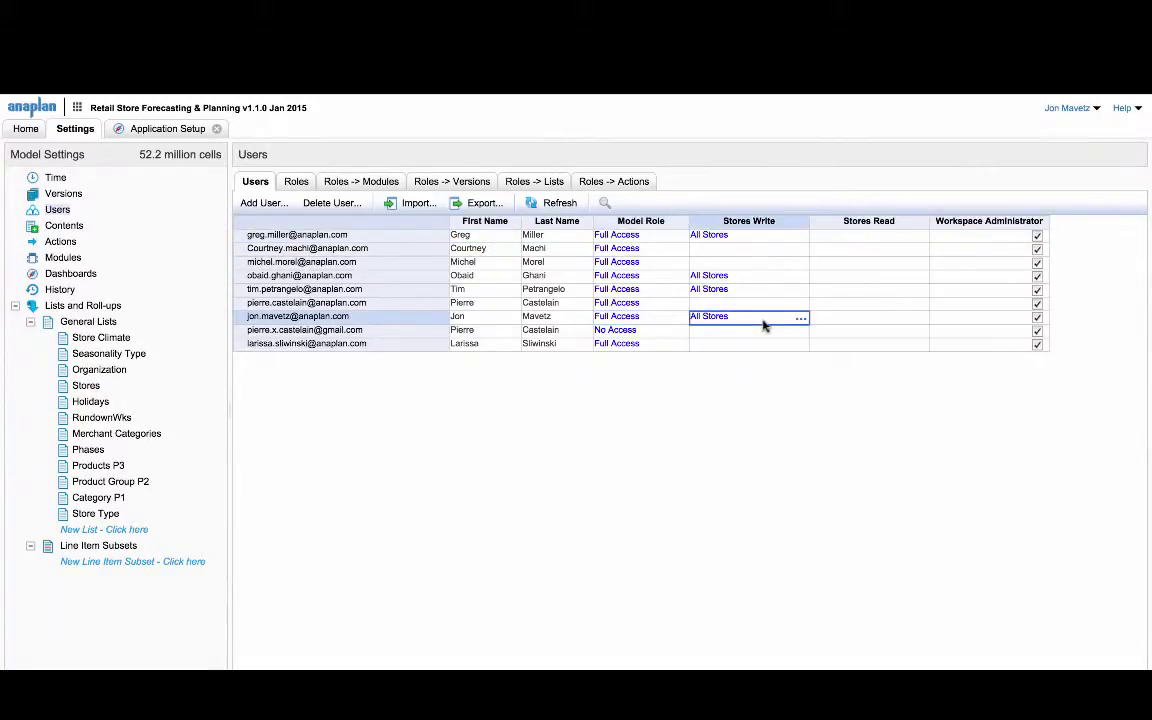
pyautogui.click(800, 322)
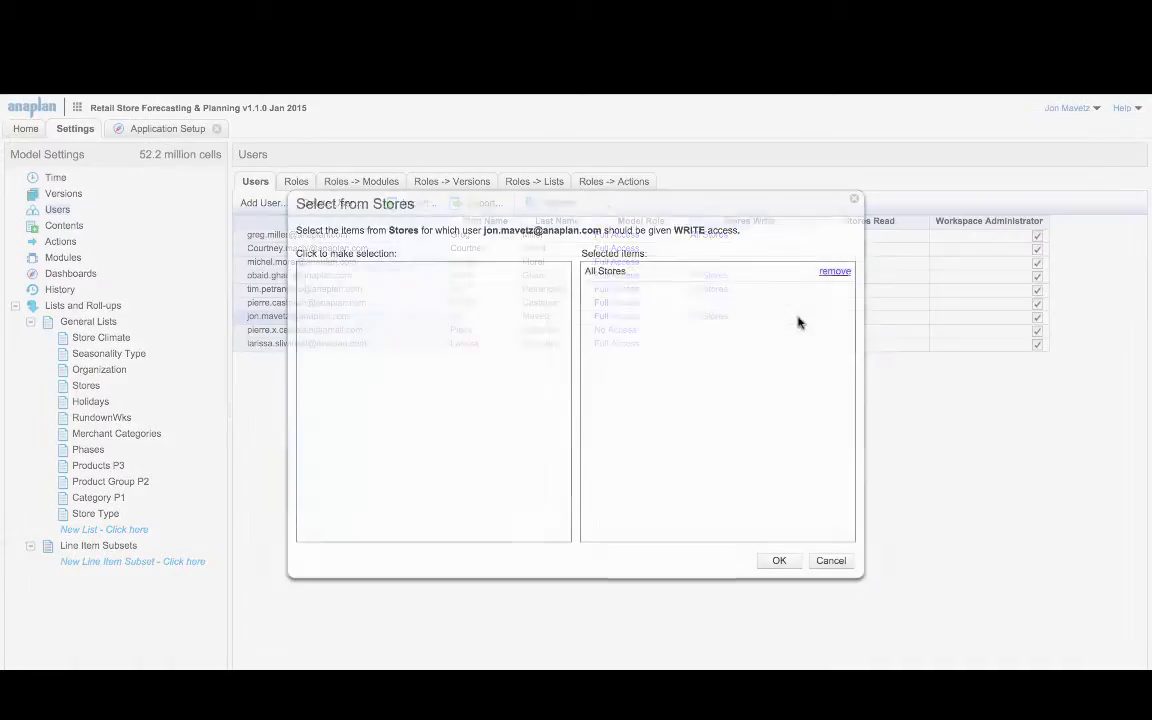
pyautogui.click(855, 203)
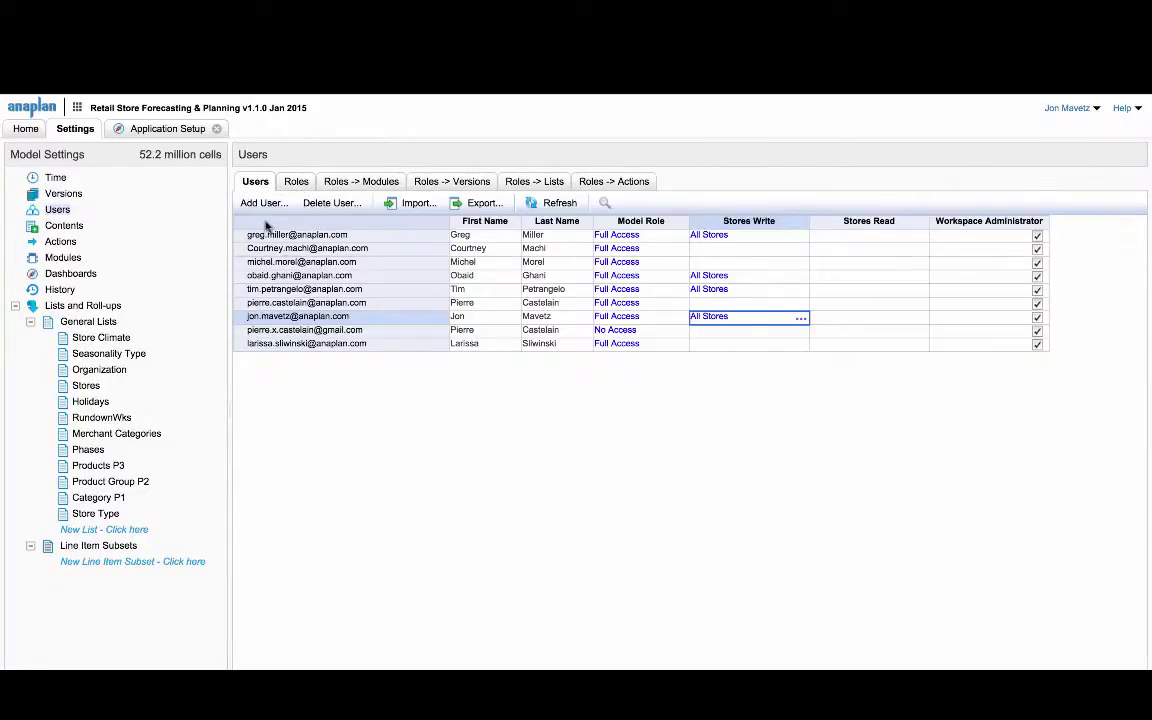
# Review the role settings for modules, versions and lists, and return to the user list.
pyautogui.click(300, 184)
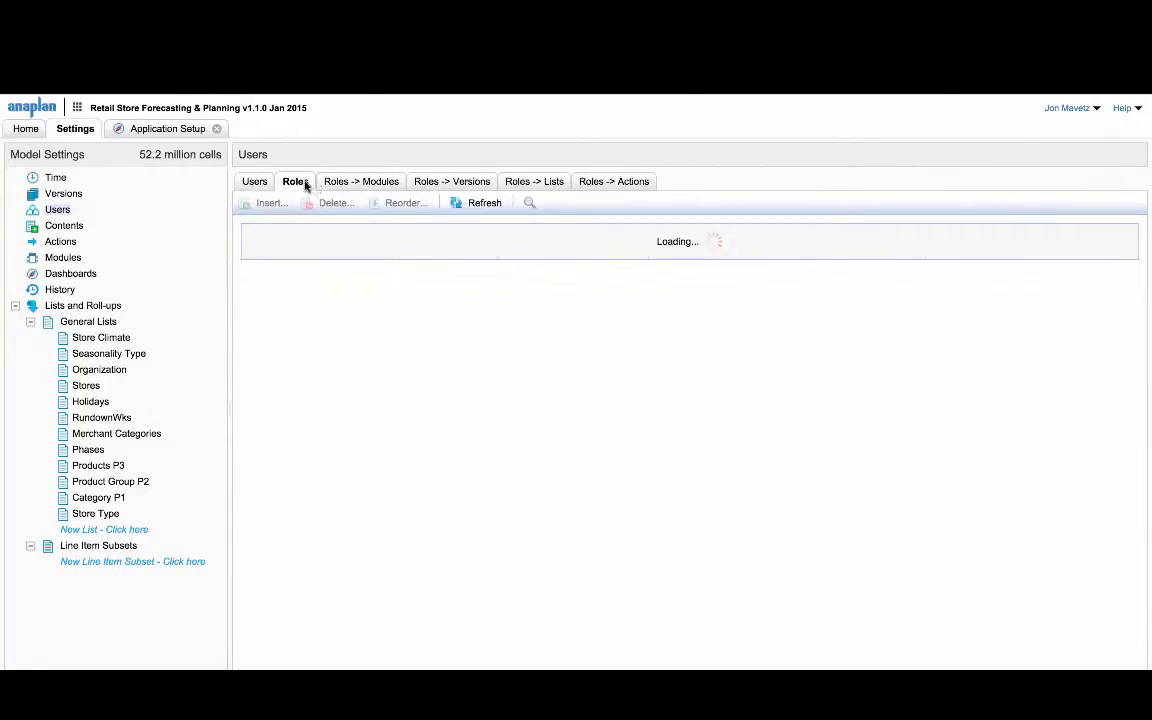
pyautogui.click(345, 184)
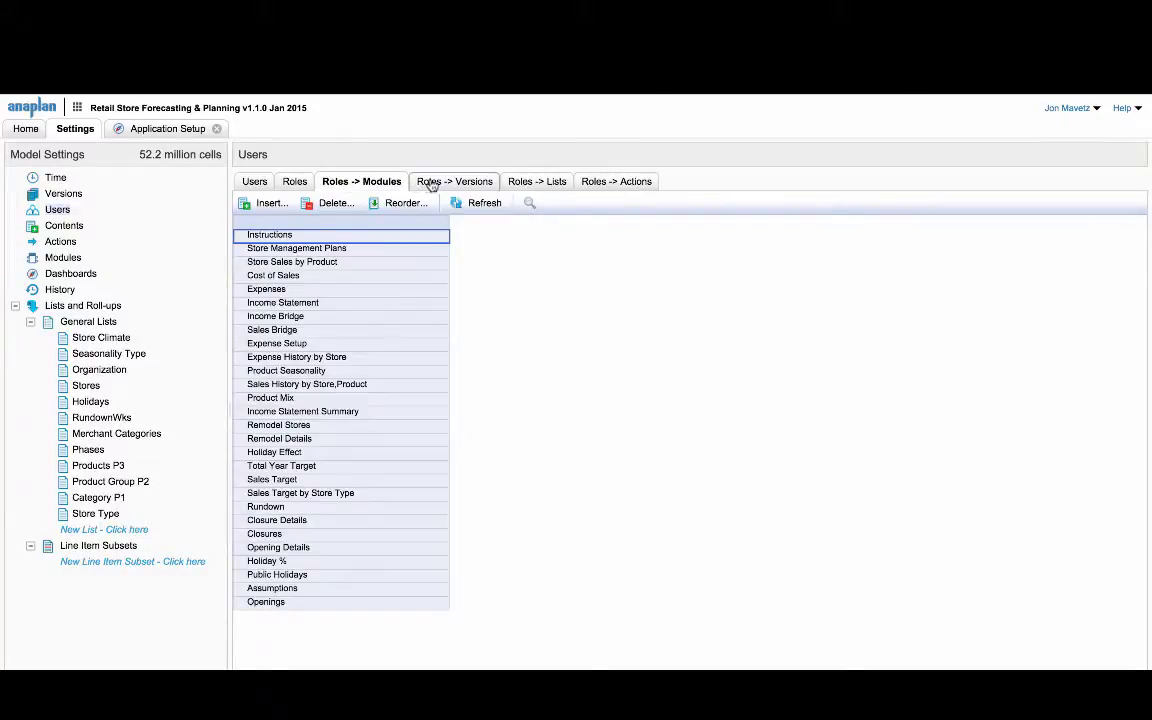
pyautogui.click(433, 184)
pyautogui.click(520, 184)
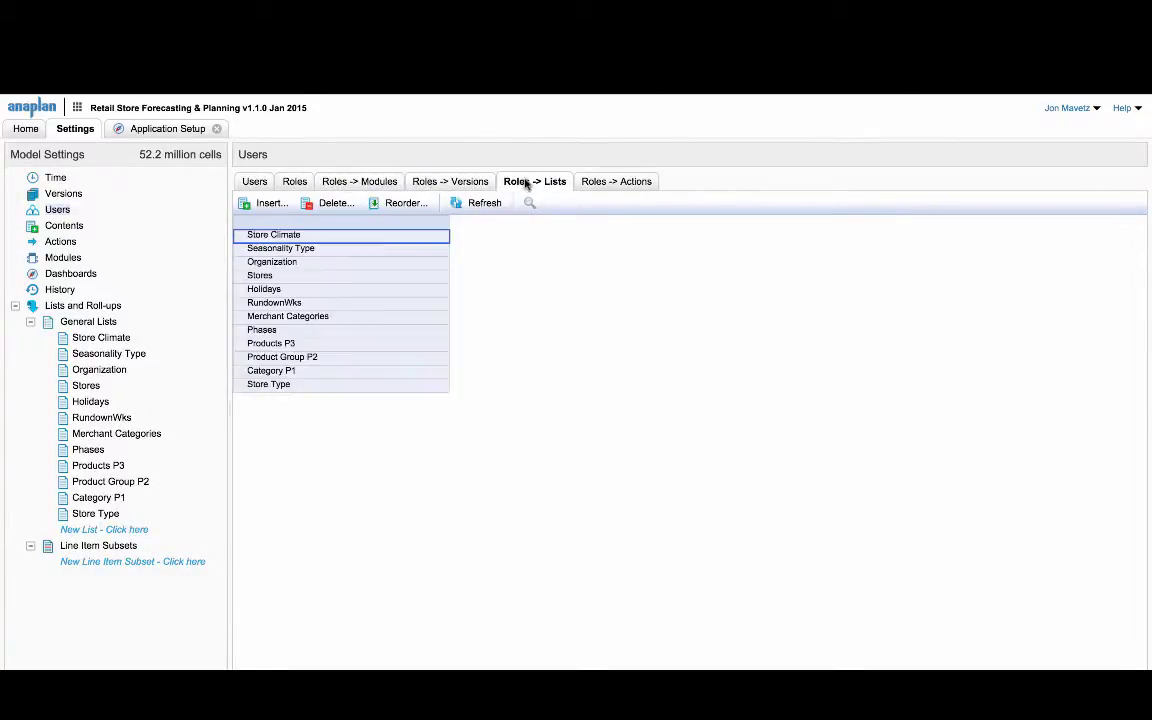
pyautogui.click(270, 183)
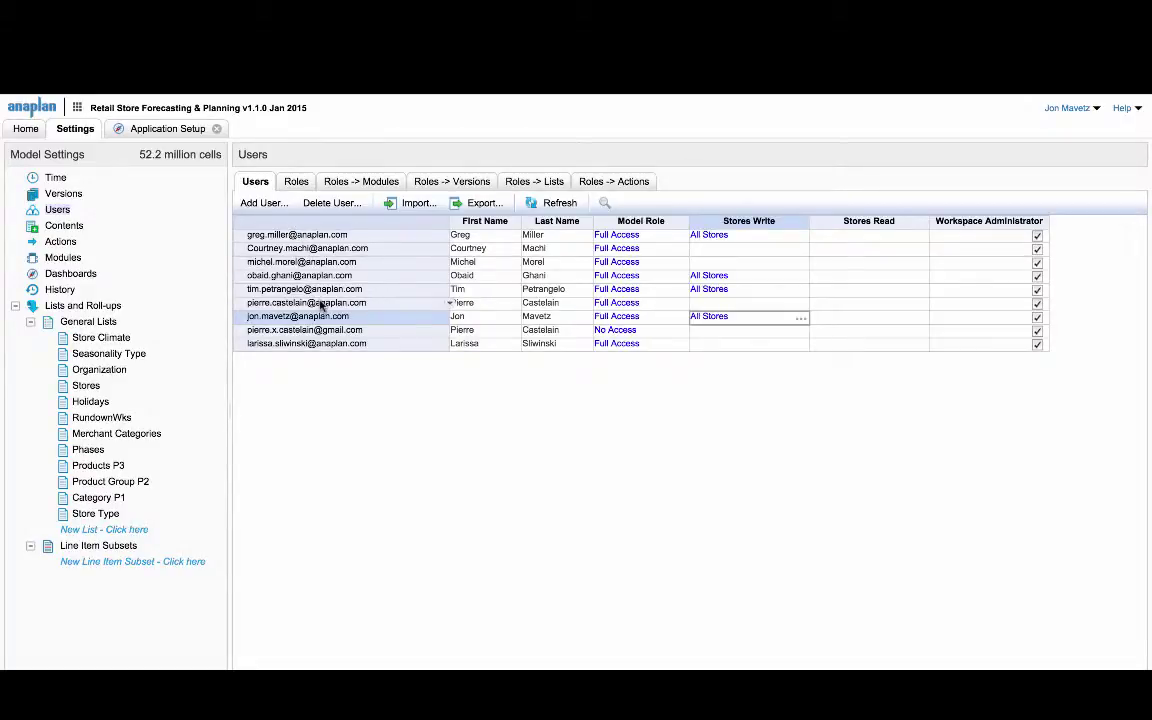
# View the Setup Parameters instructions from Application Setup, and return to the setup page.
pyautogui.click(170, 131)
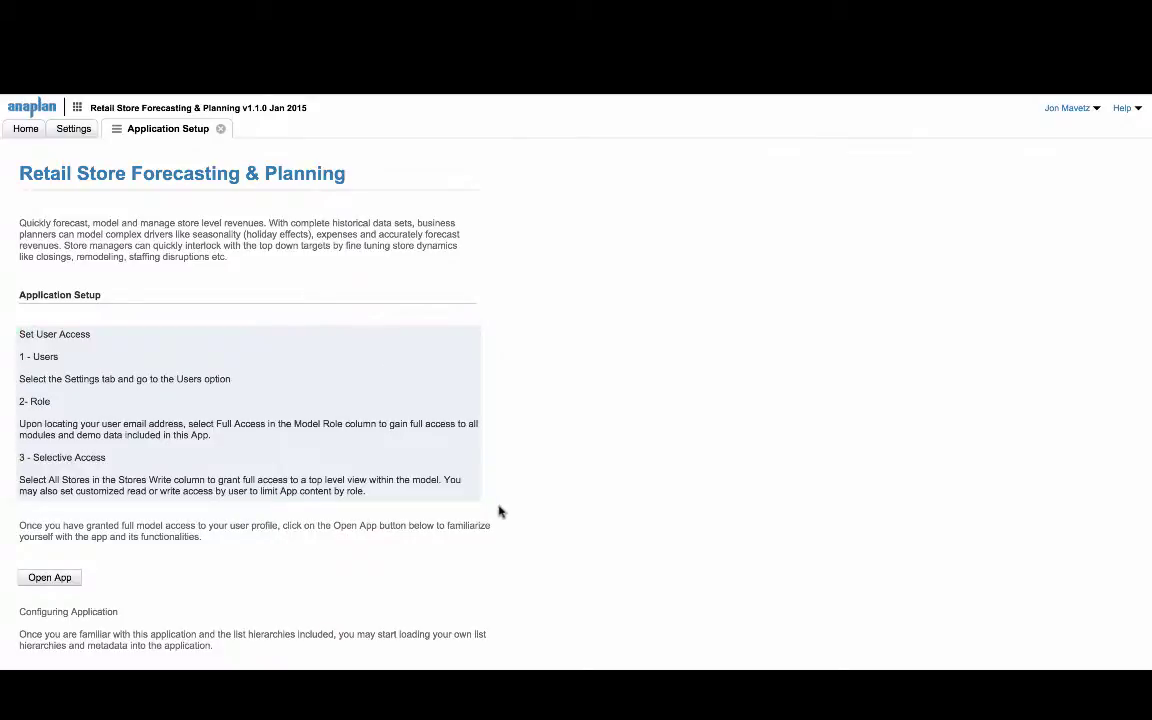
pyautogui.scroll(-2, 499, 509)
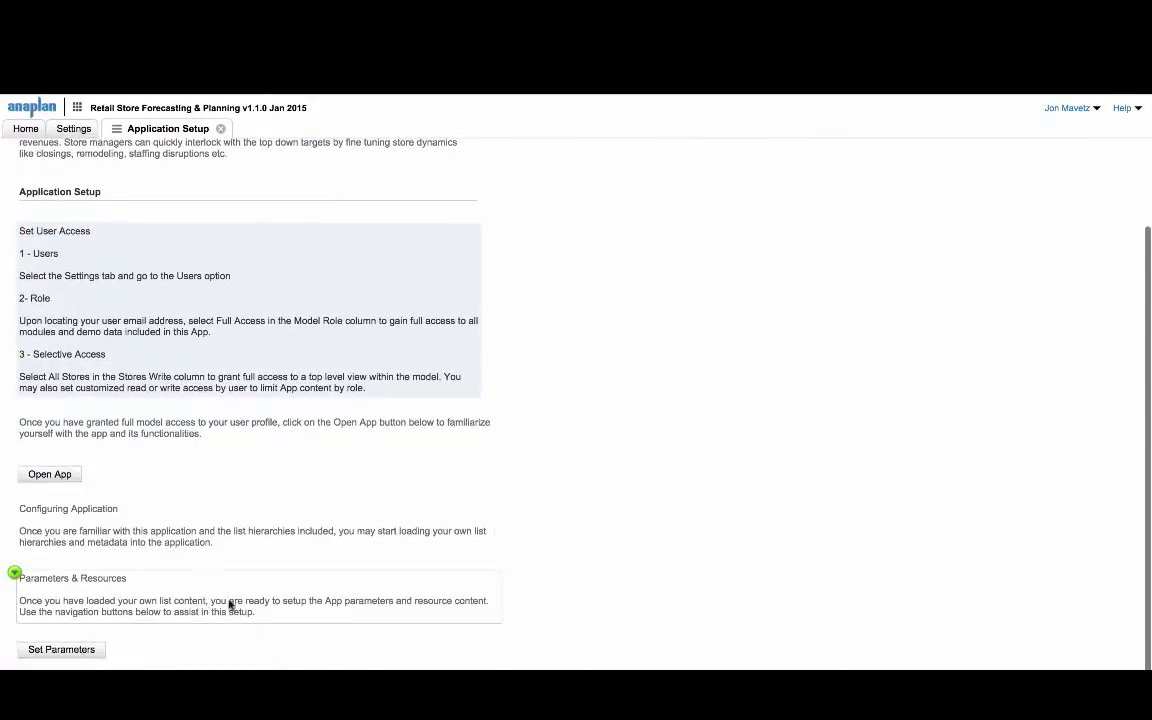
pyautogui.click(88, 648)
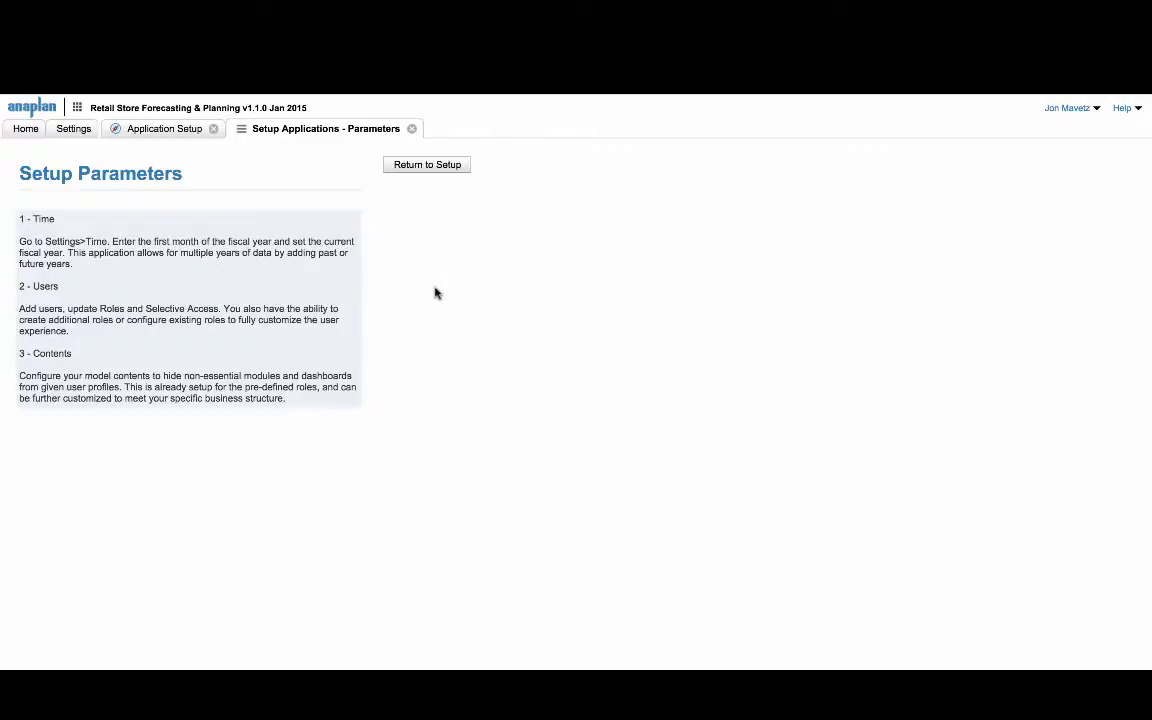
pyautogui.click(405, 166)
pyautogui.scroll(3, 484, 270)
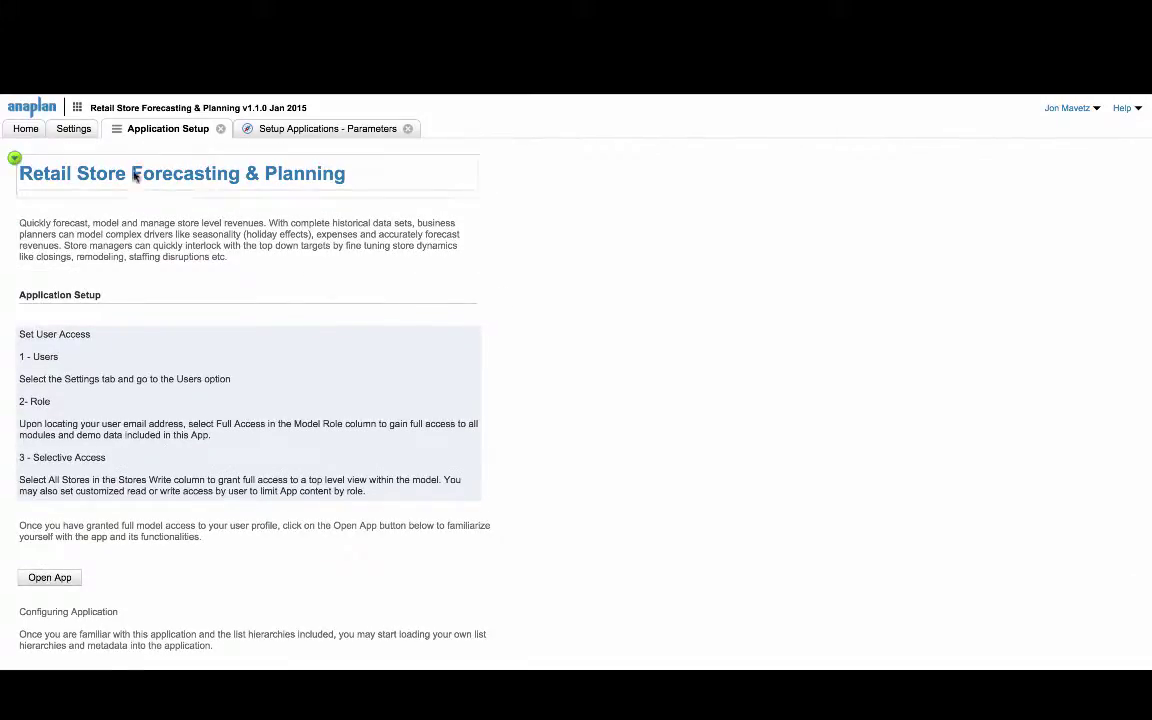
# Inspect the General Lists in the model settings, and return to the Application Setup page.
pyautogui.click(74, 130)
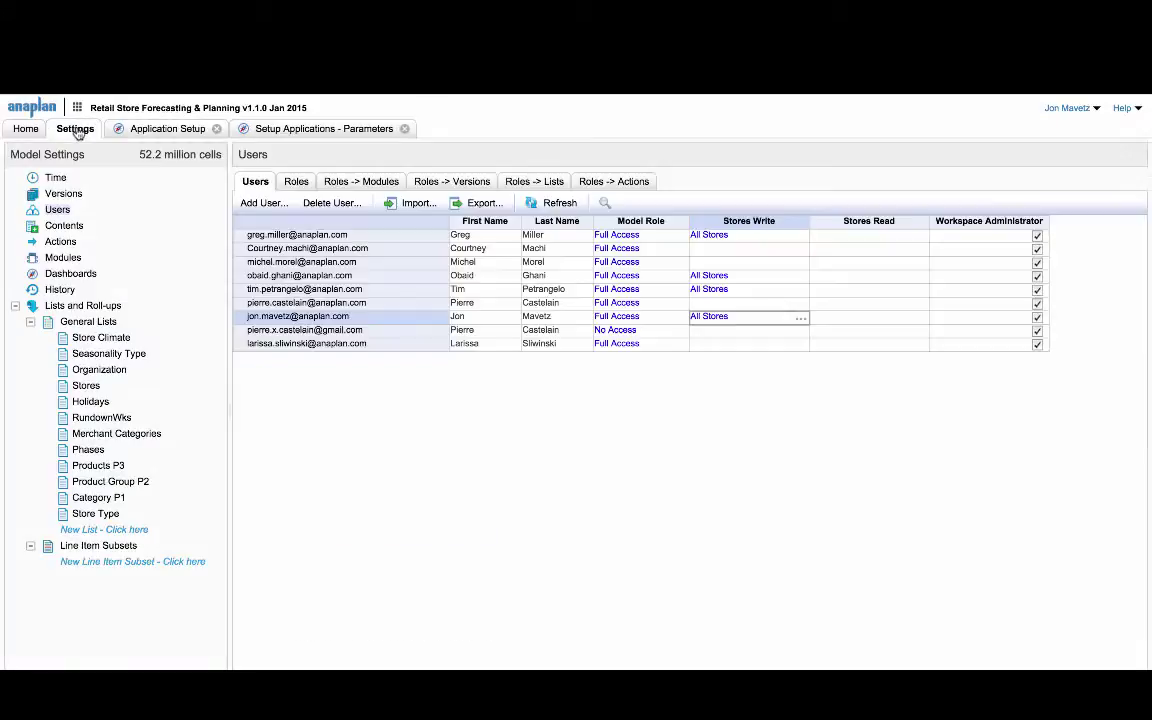
pyautogui.click(64, 321)
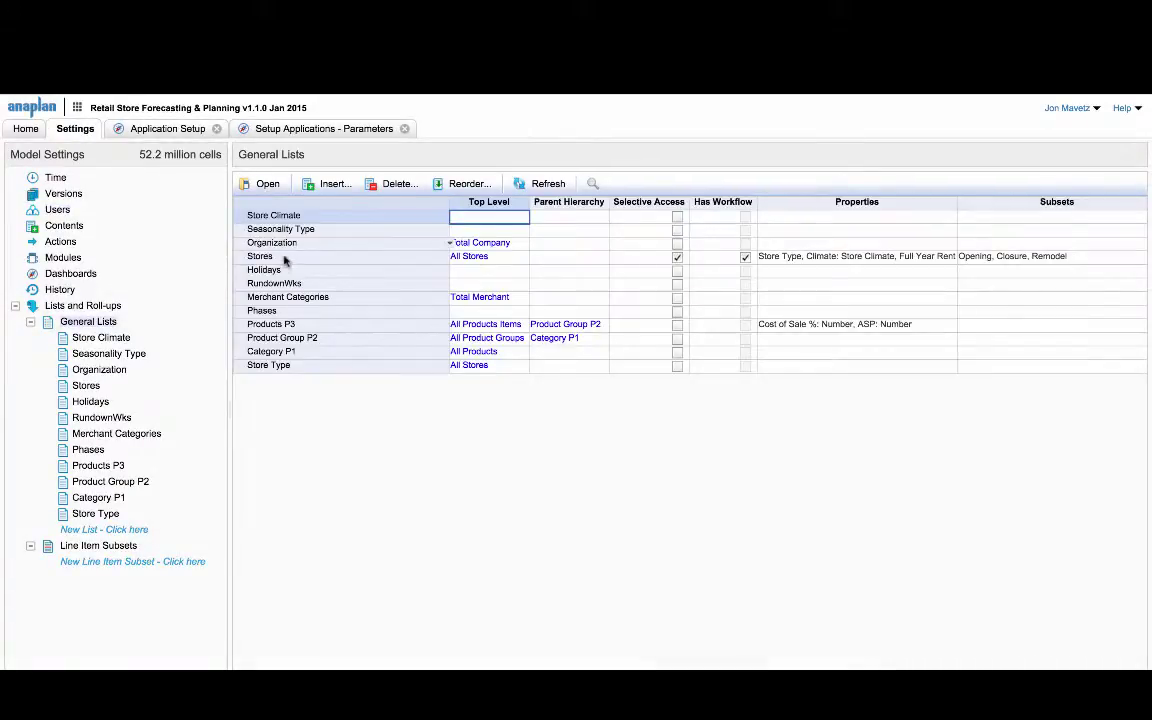
pyautogui.click(190, 134)
# Open the app's Home Dashboard and examine its sales, income statement and bridge charts.
pyautogui.scroll(-2, 520, 430)
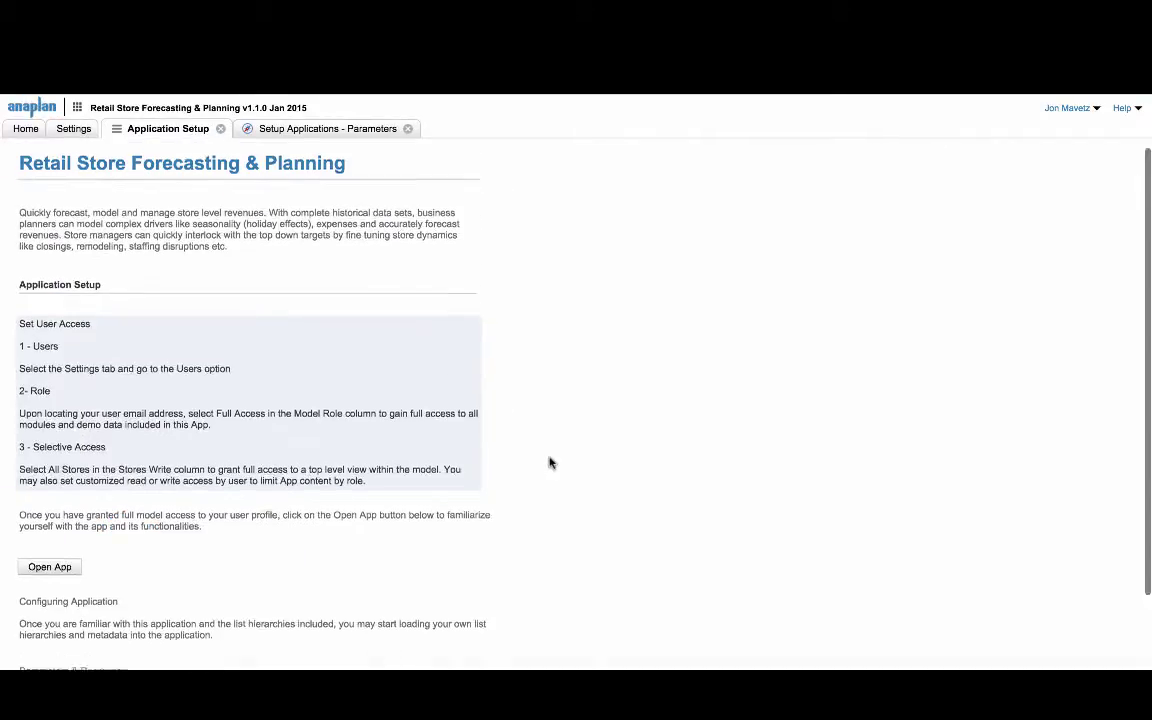
pyautogui.click(62, 520)
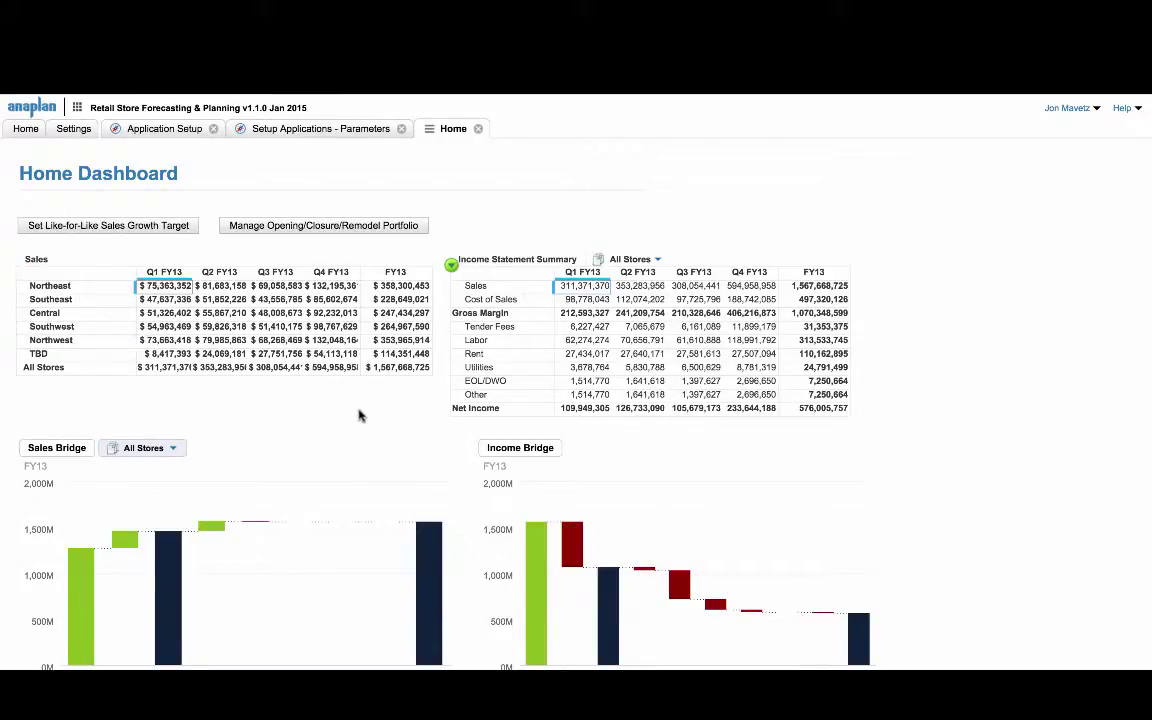
pyautogui.scroll(-1, 360, 413)
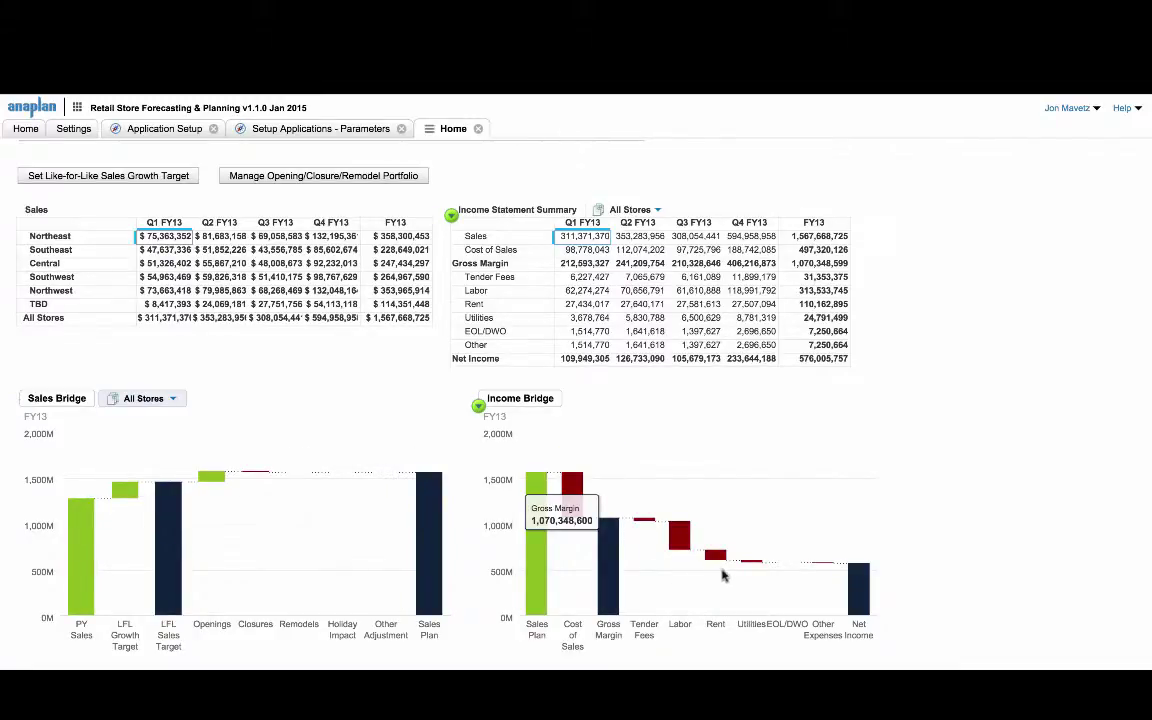
pyautogui.scroll(1, 910, 434)
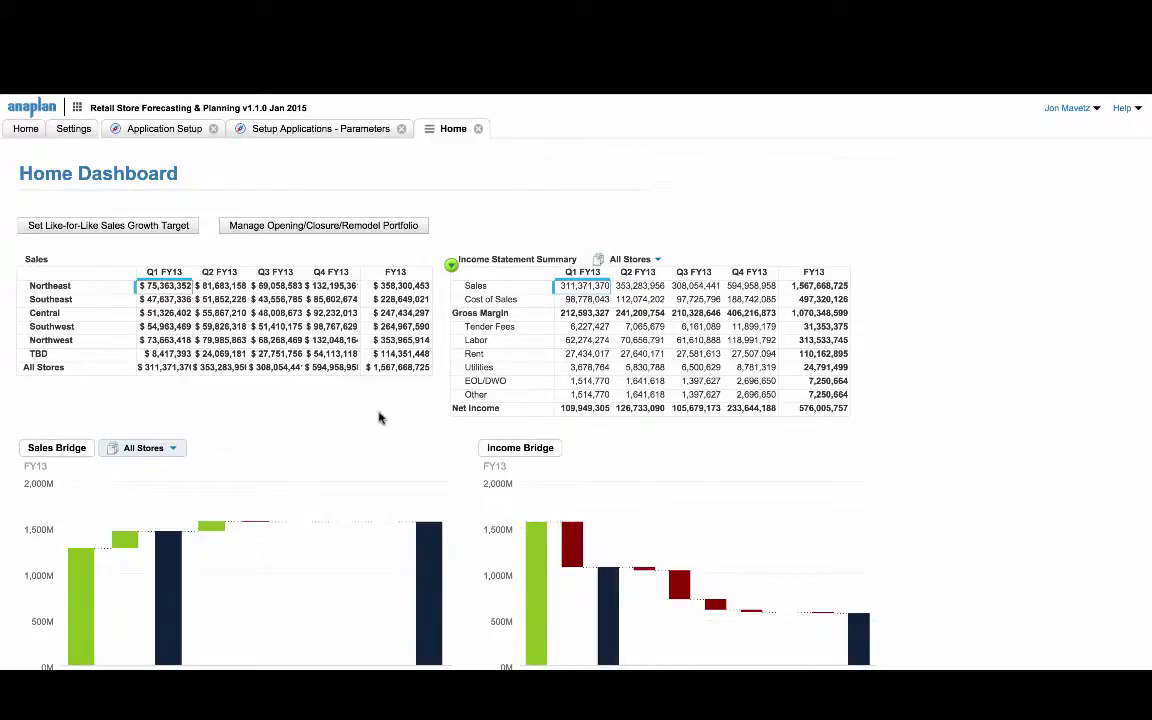
# Open the like-for-like sales growth targets and set the In Mall Growth Factor to 20%.
pyautogui.click(121, 228)
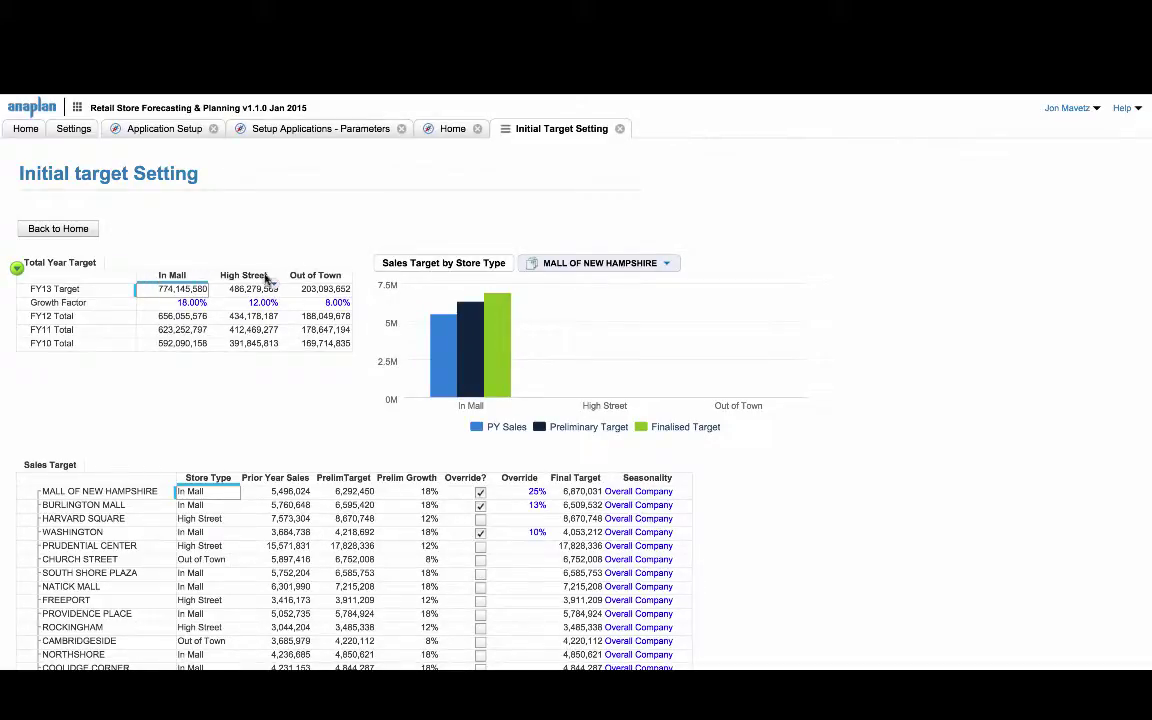
pyautogui.click(166, 305)
pyautogui.write('2%')
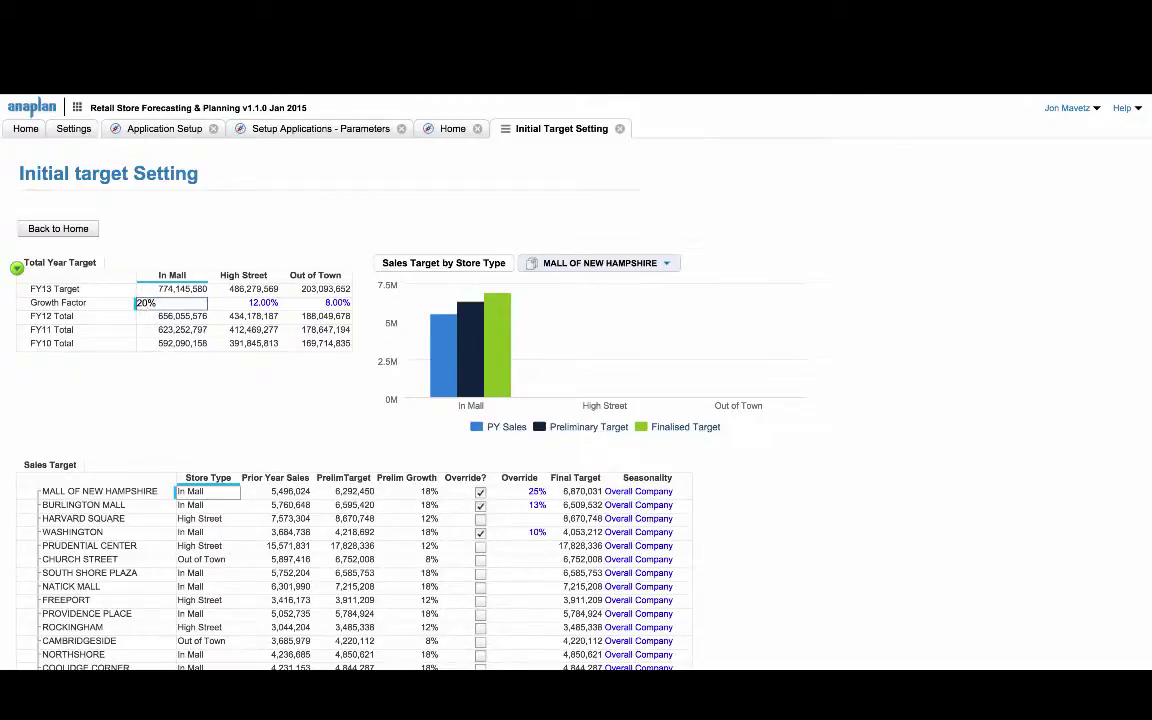
pyautogui.press('Return')
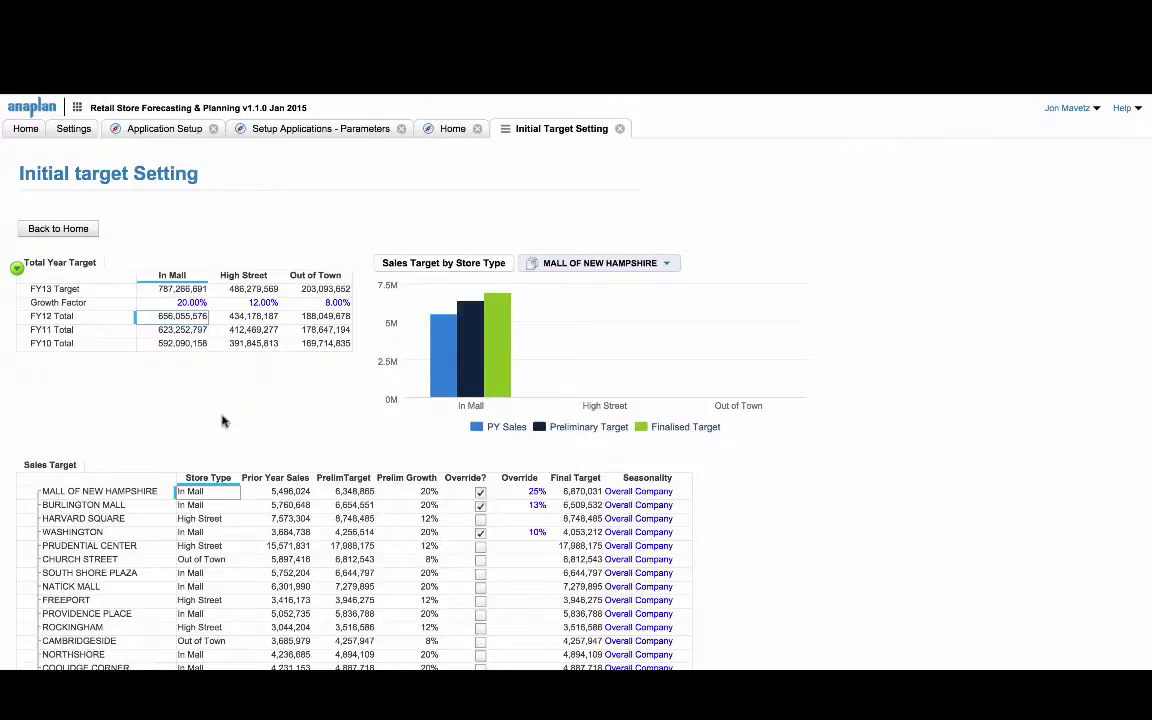
# Turn the Mall of New Hampshire's sales target override off and back on to compare the effect.
pyautogui.scroll(-1, 224, 420)
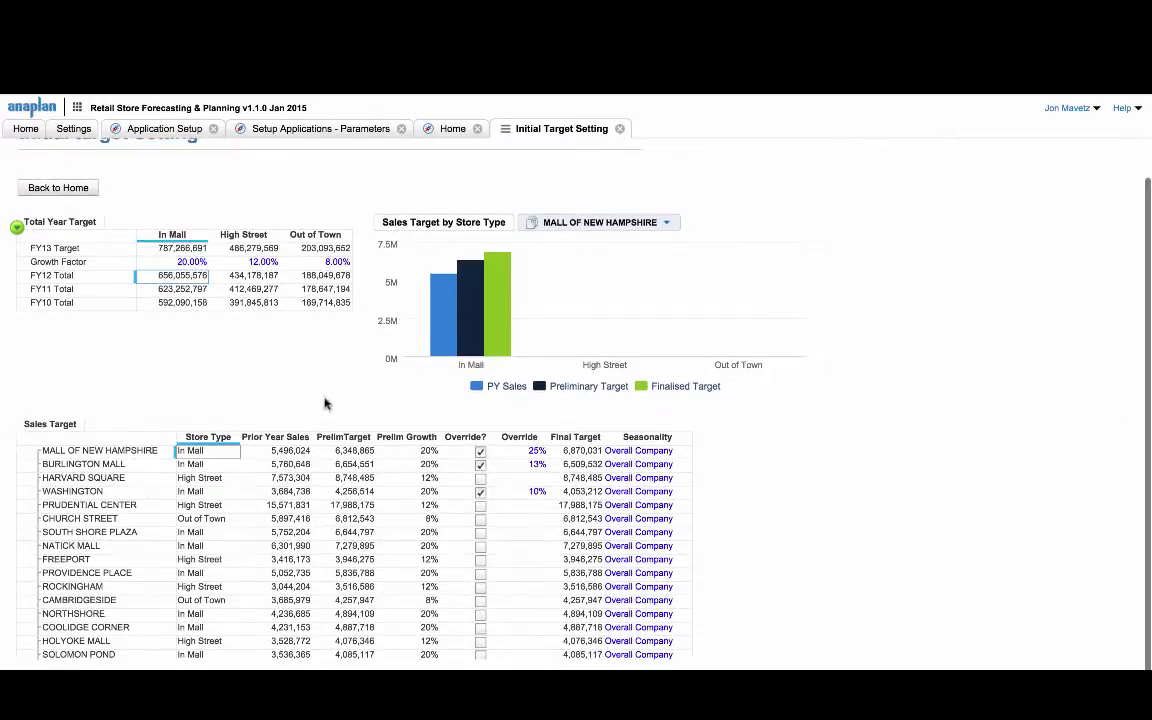
pyautogui.click(479, 455)
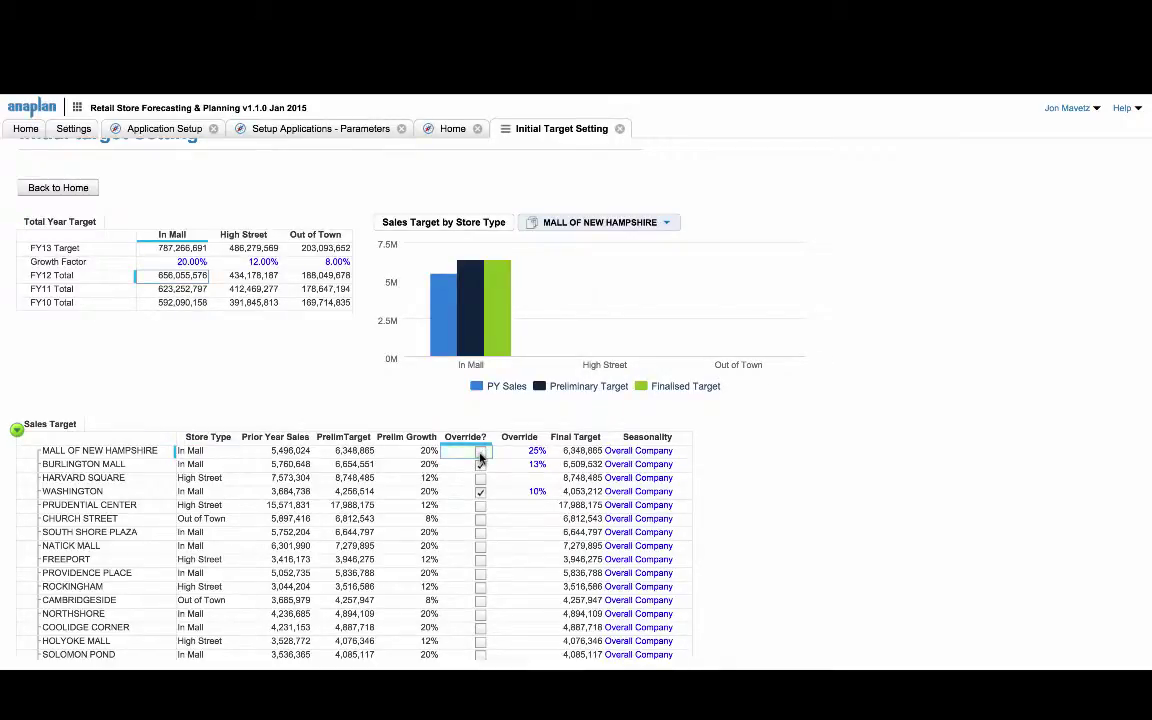
pyautogui.click(480, 455)
pyautogui.scroll(1, 320, 391)
pyautogui.scroll(2, 320, 391)
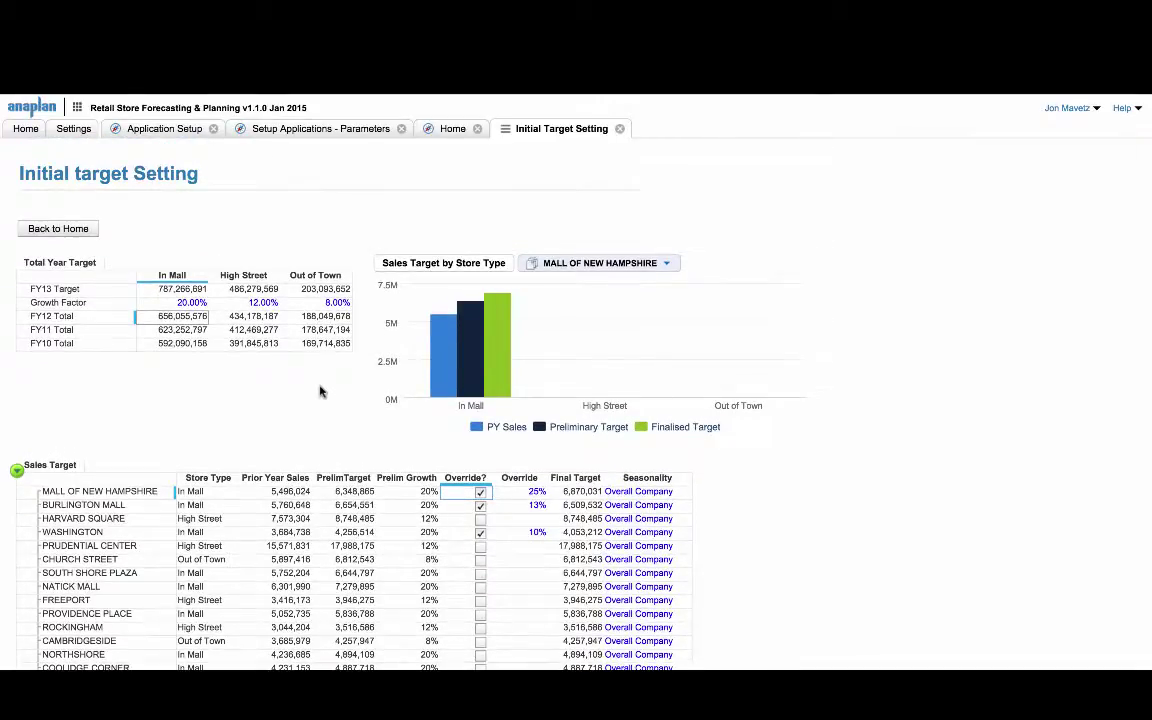
# Go back through the Home Dashboard to the opening/closure/remodel portfolio and filter the stores by the Northeast region.
pyautogui.click(72, 229)
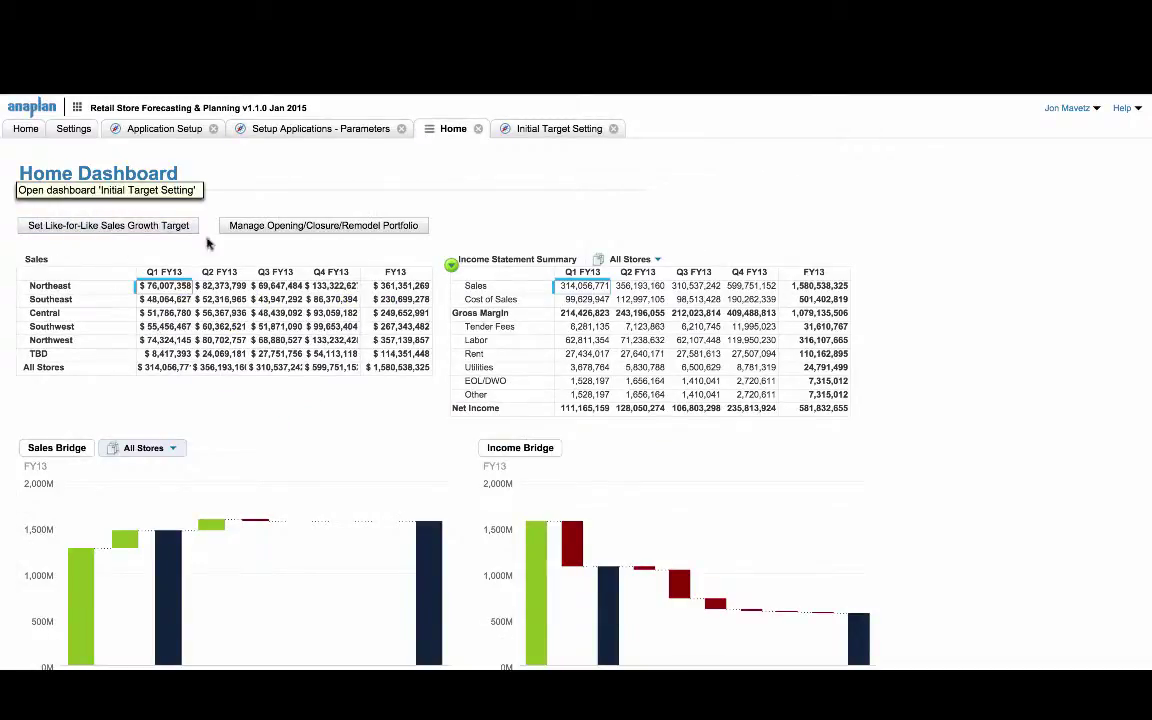
pyautogui.click(296, 229)
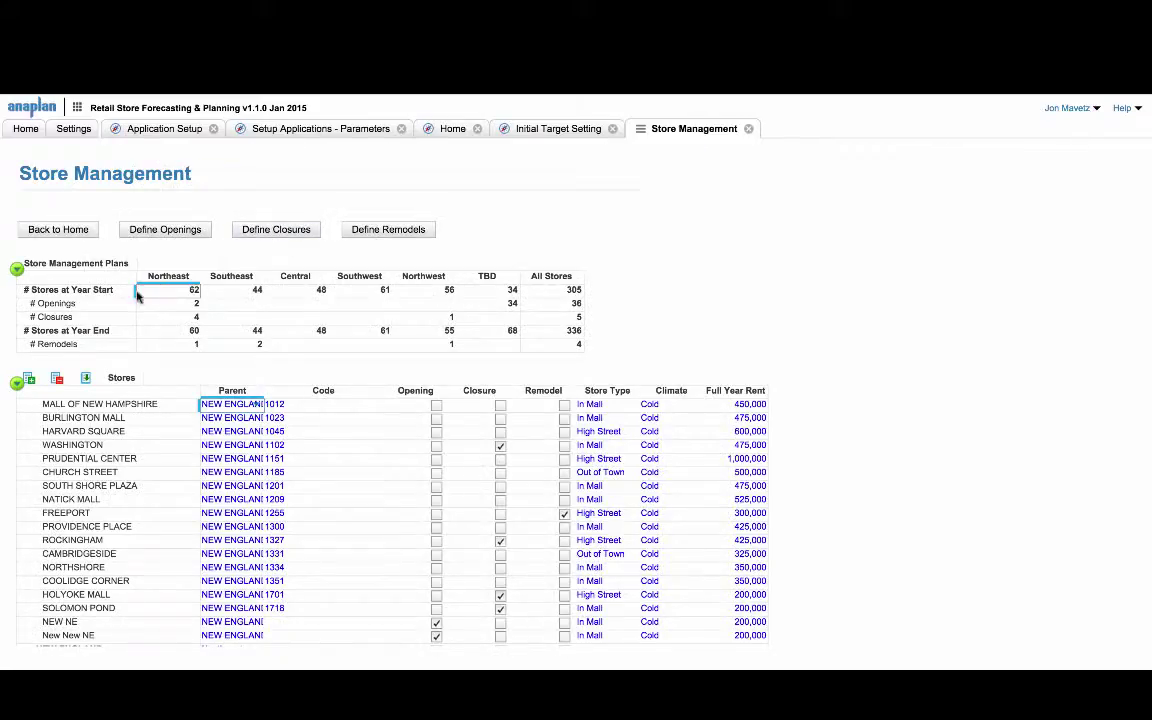
pyautogui.click(188, 277)
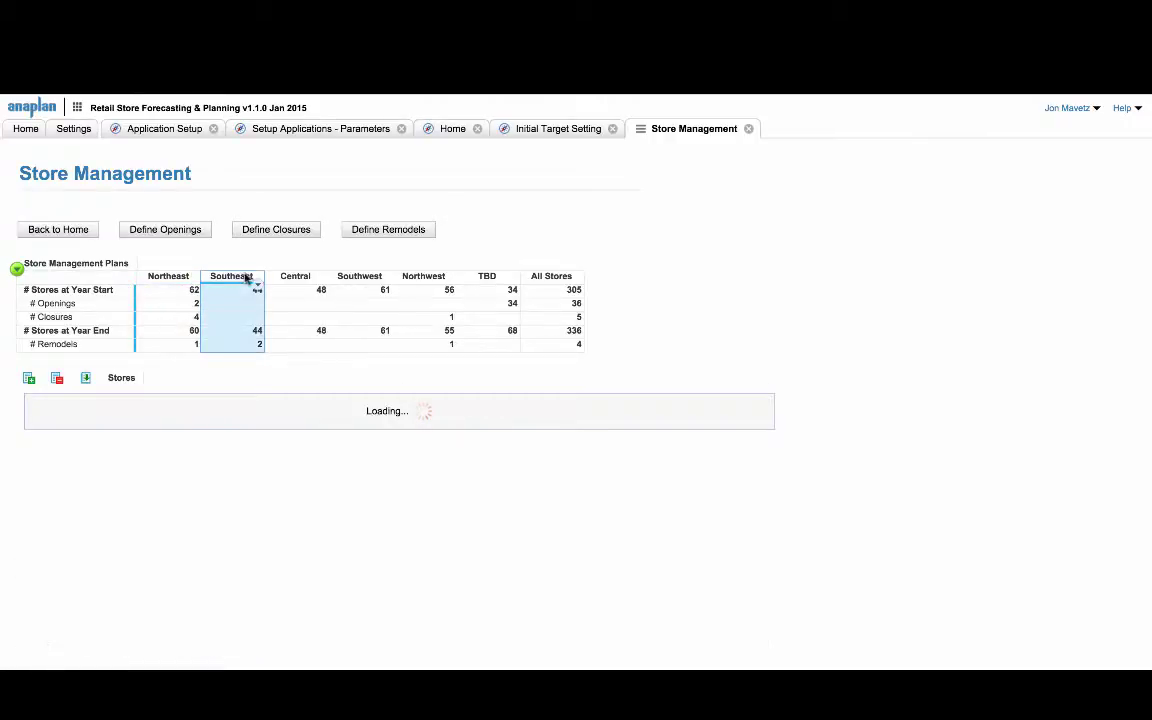
pyautogui.click(178, 274)
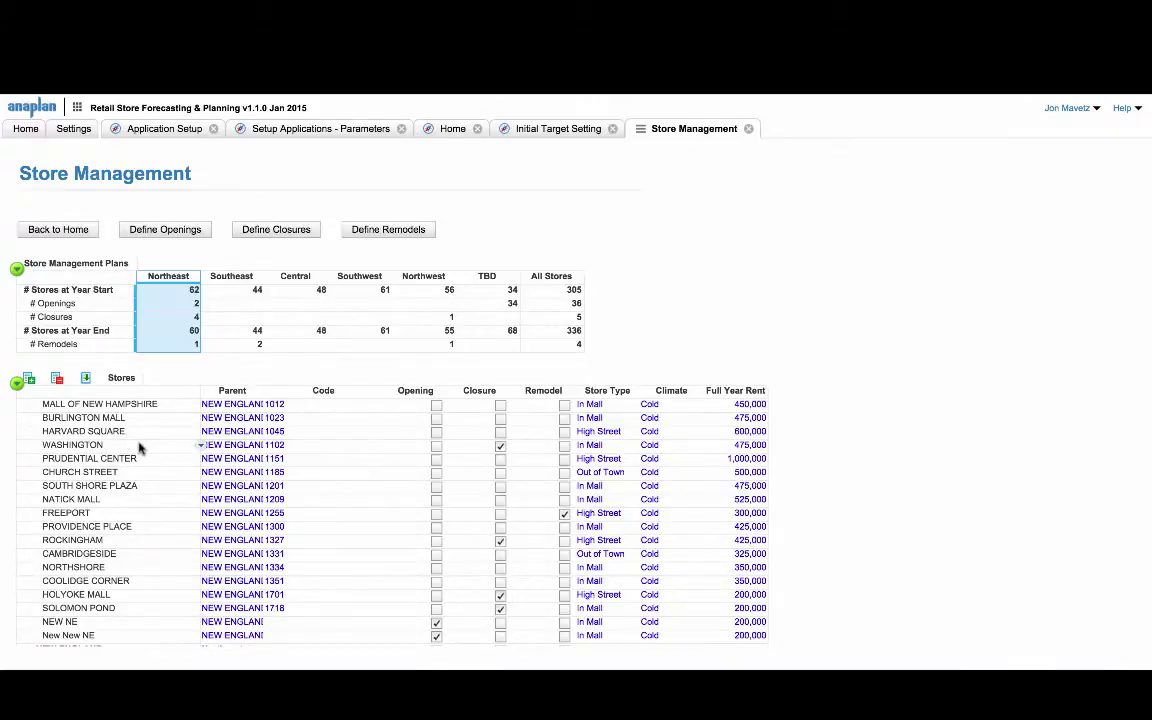
# Flag the Washington store as an opening and clear the flag again to compare the Northeast store plan.
pyautogui.click(435, 447)
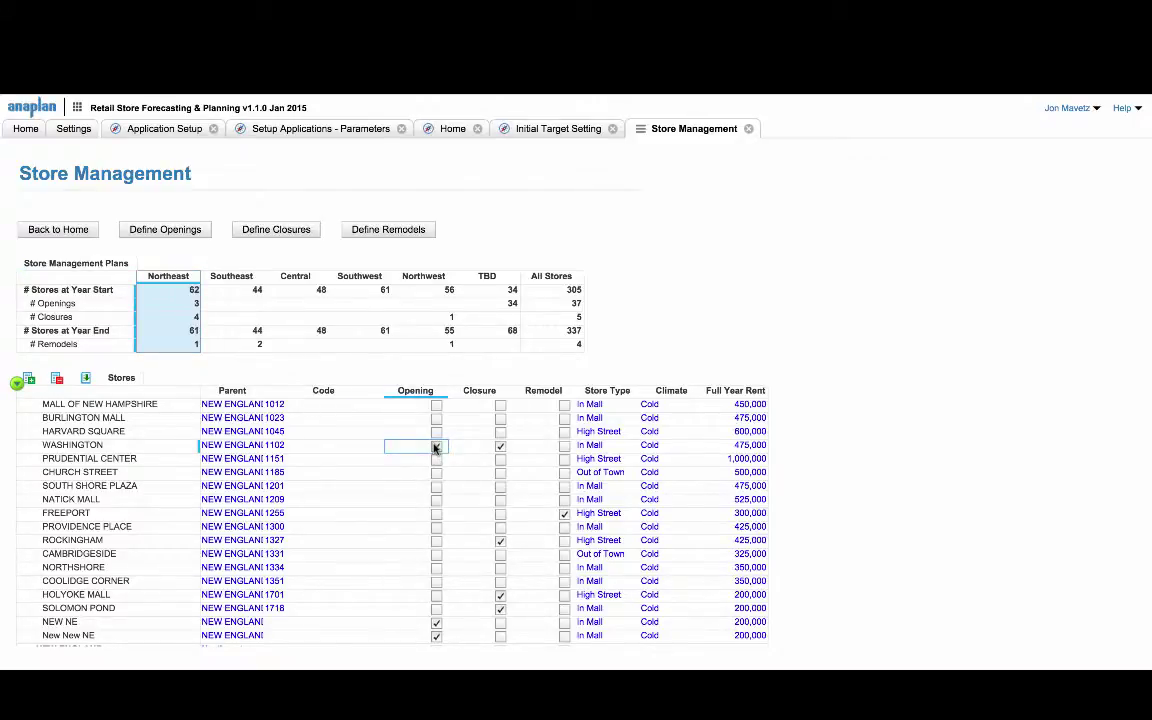
pyautogui.click(436, 447)
# Open the opening definition for the NEW NE store and examine its opening details, income statement and monthly sales chart.
pyautogui.click(125, 626)
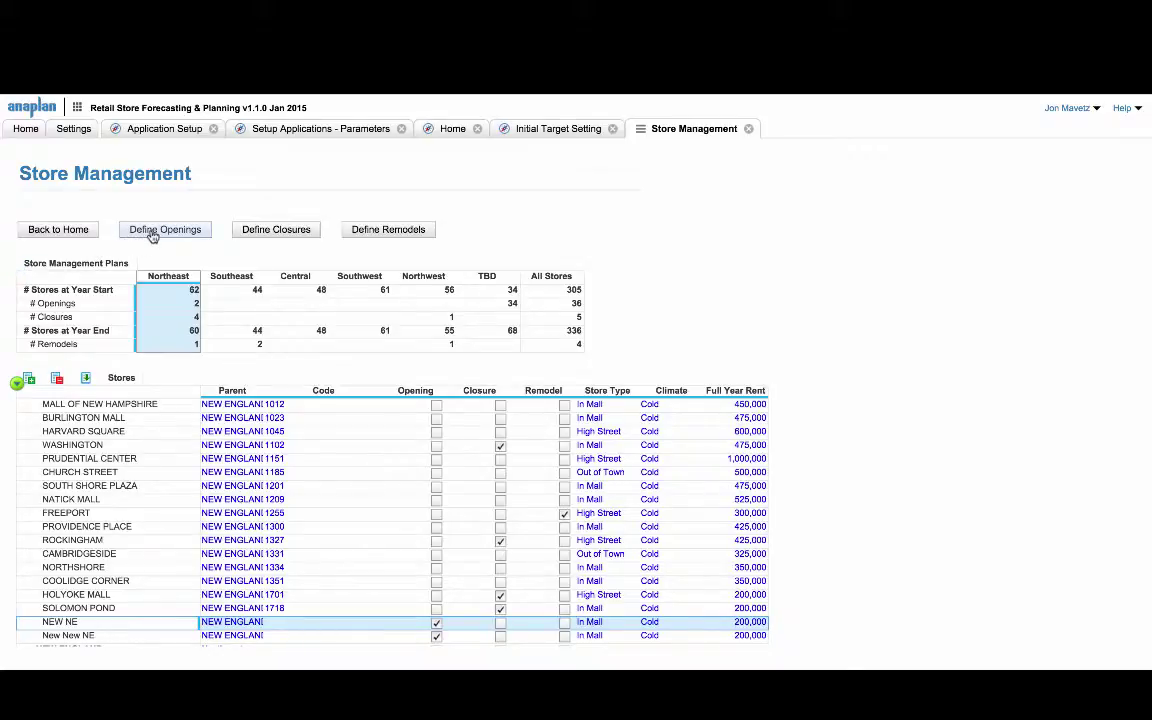
pyautogui.click(152, 232)
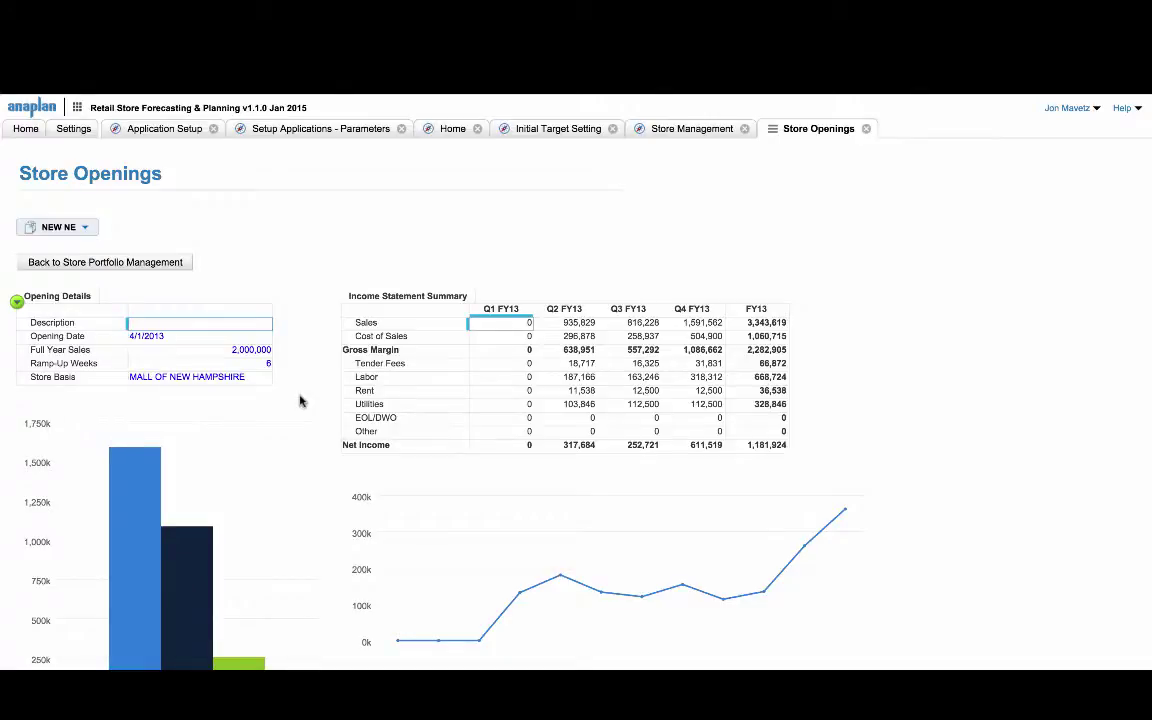
pyautogui.scroll(-2, 300, 400)
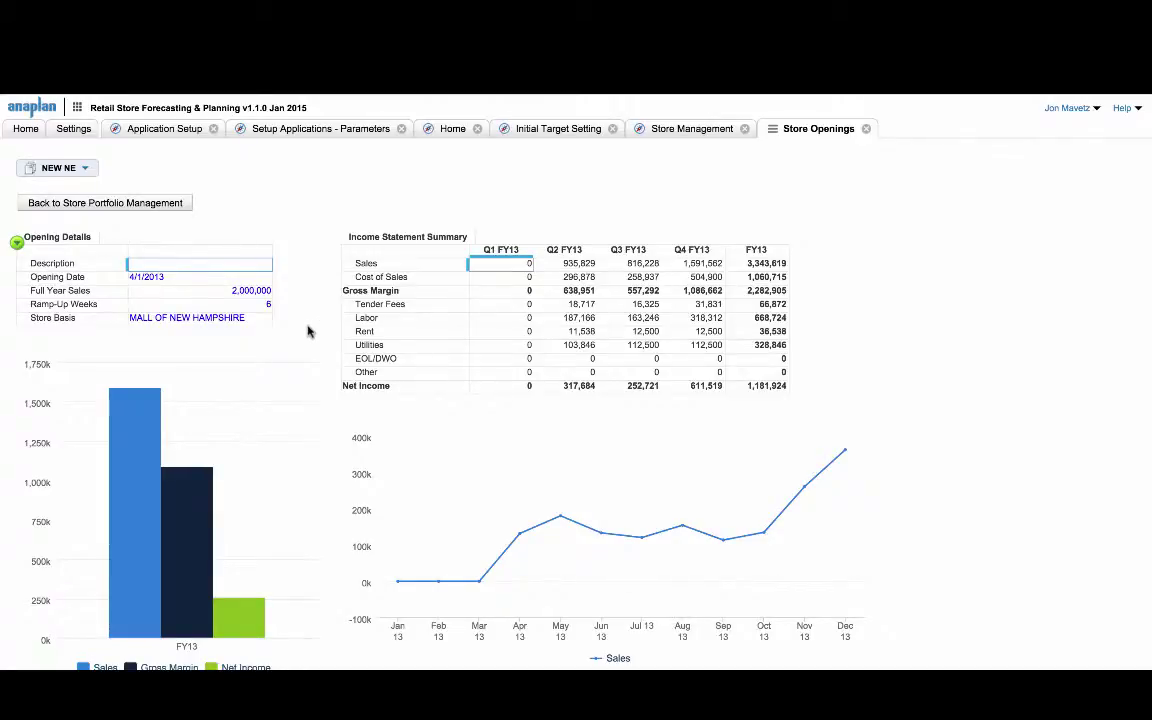
pyautogui.moveTo(538, 533)
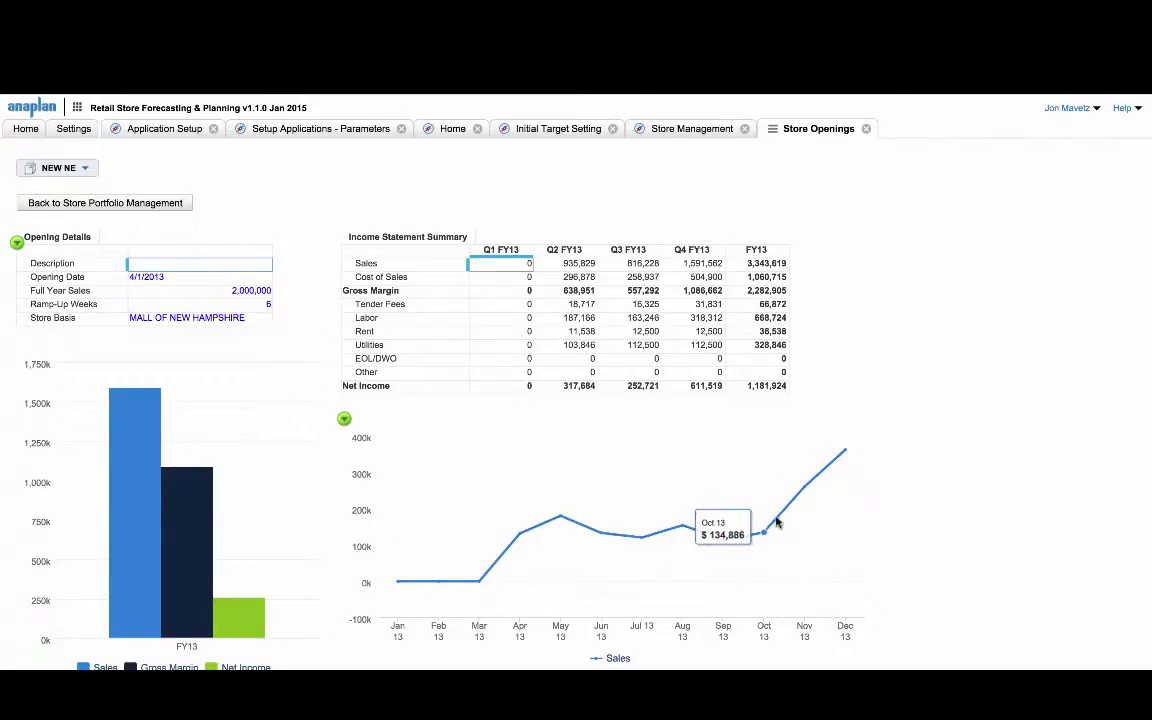
# Return to the store portfolio, open the closure definition for SOLOMON POND and examine its monthly sales trend.
pyautogui.click(133, 204)
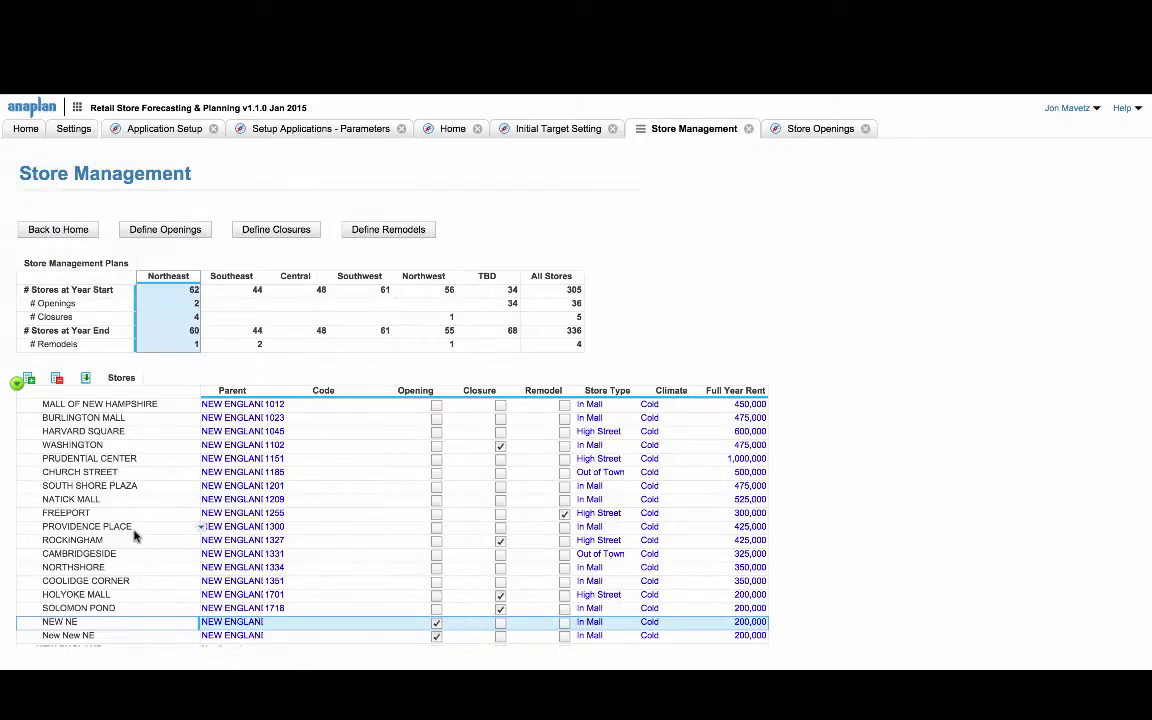
pyautogui.click(90, 607)
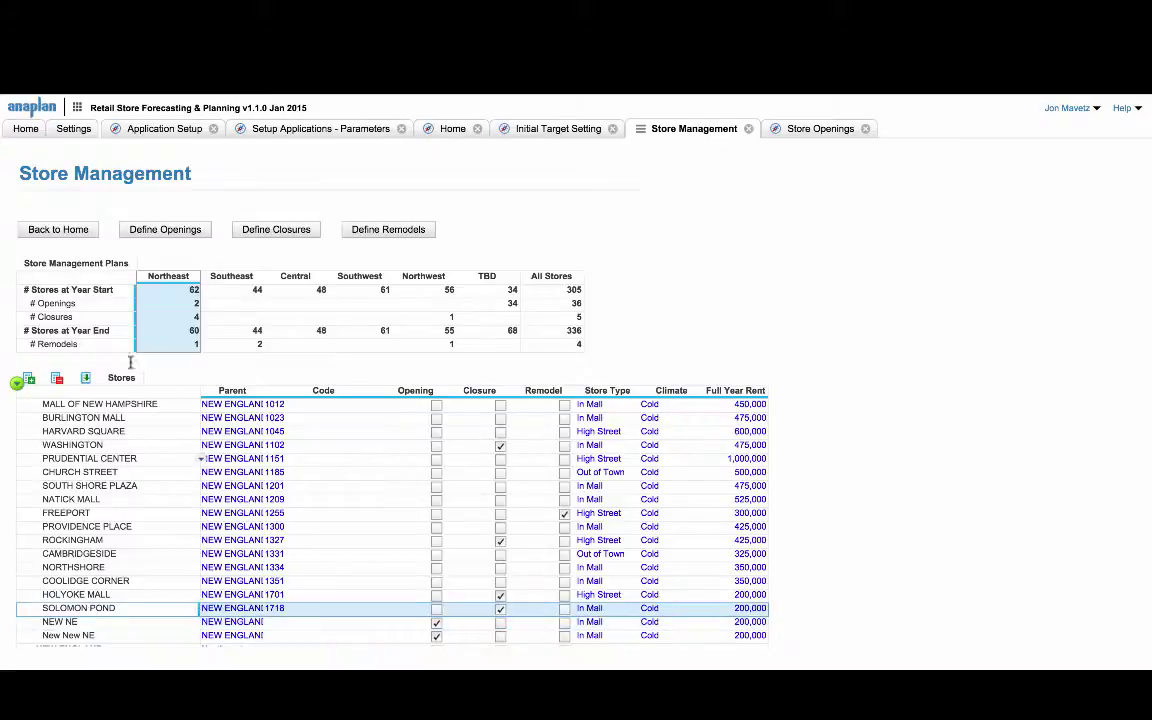
pyautogui.click(275, 230)
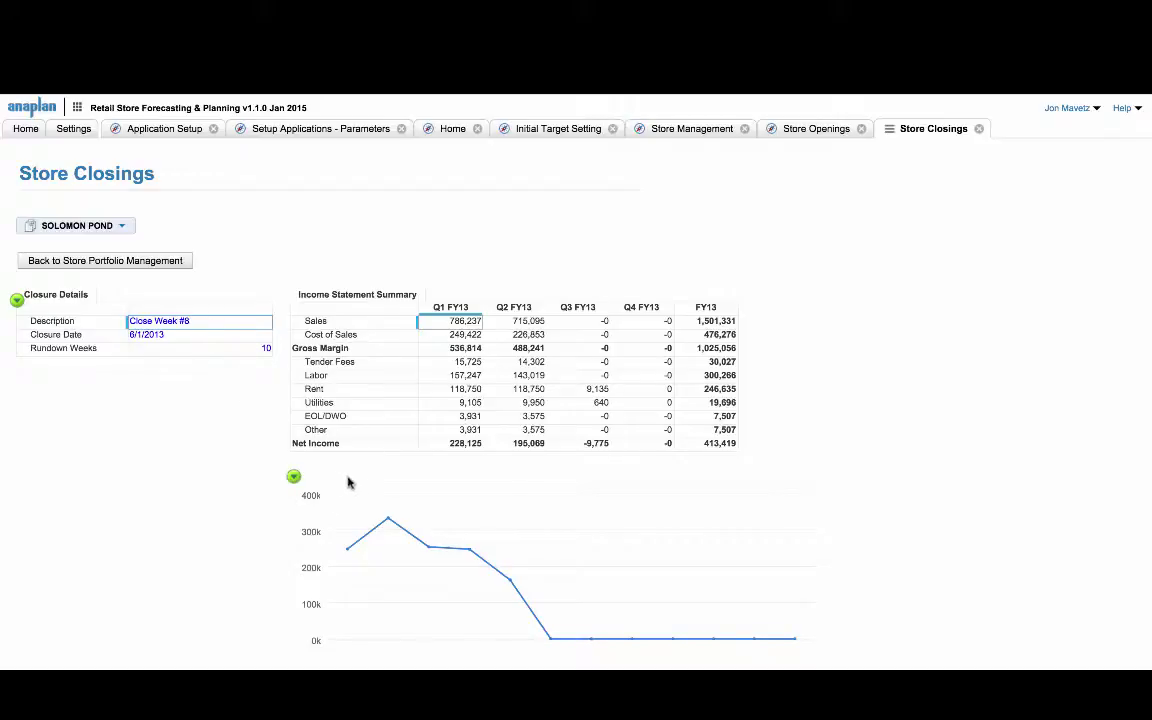
pyautogui.moveTo(467, 550)
pyautogui.moveTo(663, 647)
# Return to the store portfolio, open the remodel definition for FREEPORT and examine its remodel details and sales chart.
pyautogui.click(160, 262)
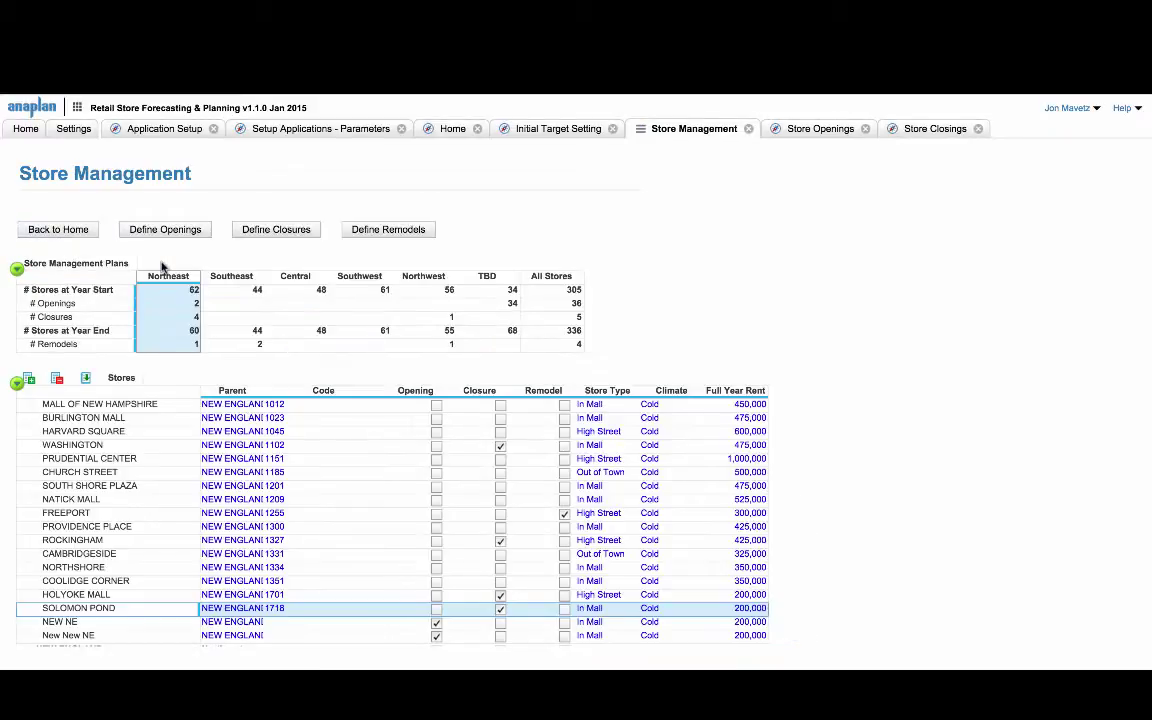
pyautogui.click(88, 517)
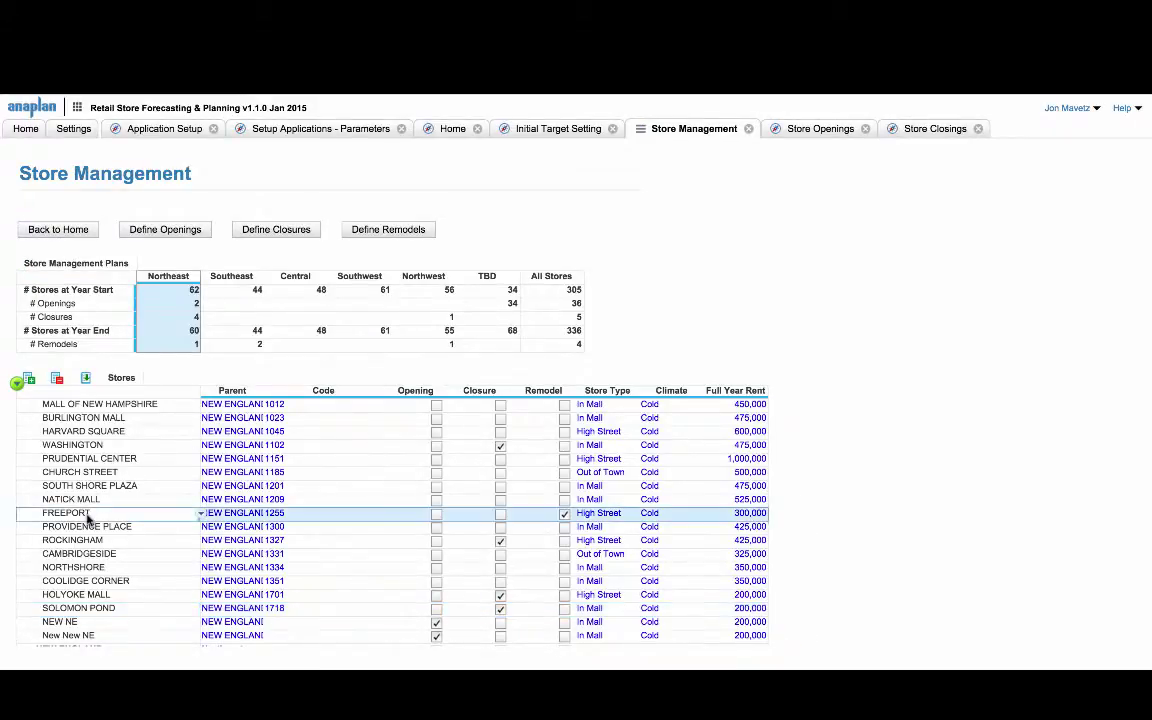
pyautogui.click(386, 230)
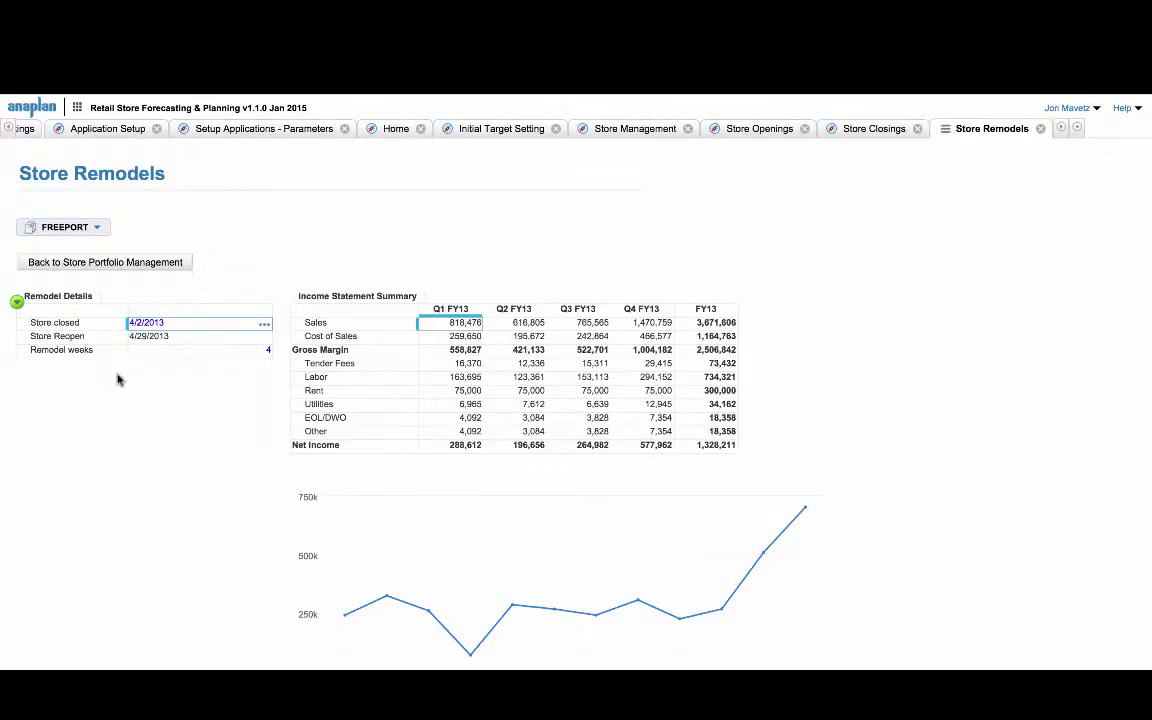
pyautogui.scroll(-1, 187, 424)
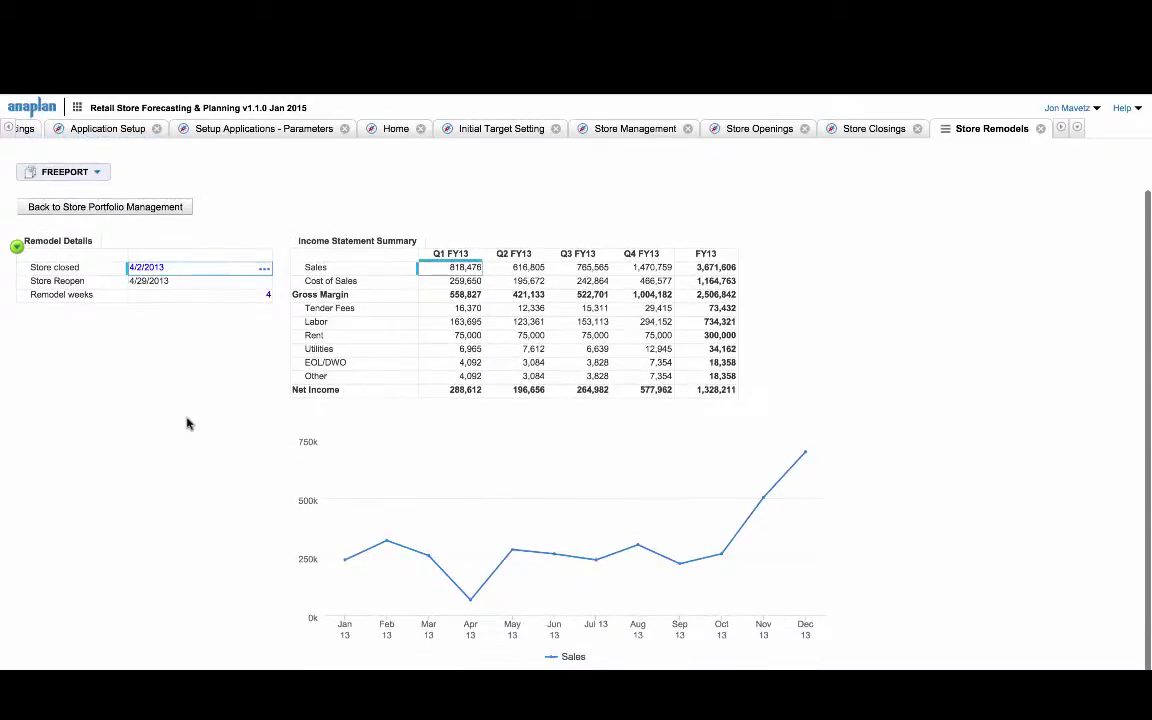